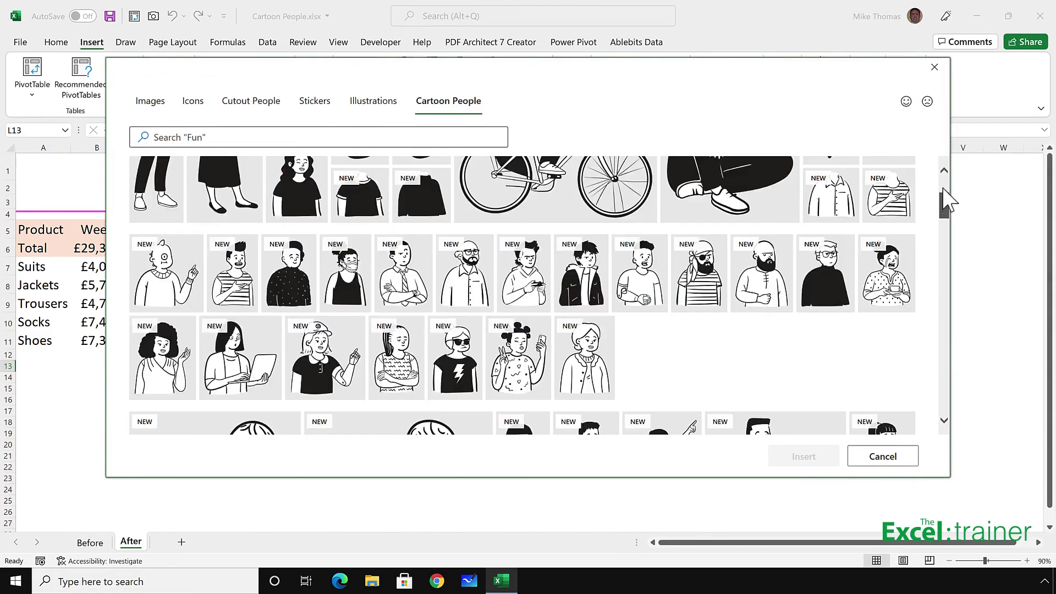
# Look through the Characters and Half Characters categories of the Cartoon People library.
pyautogui.click(286, 172)
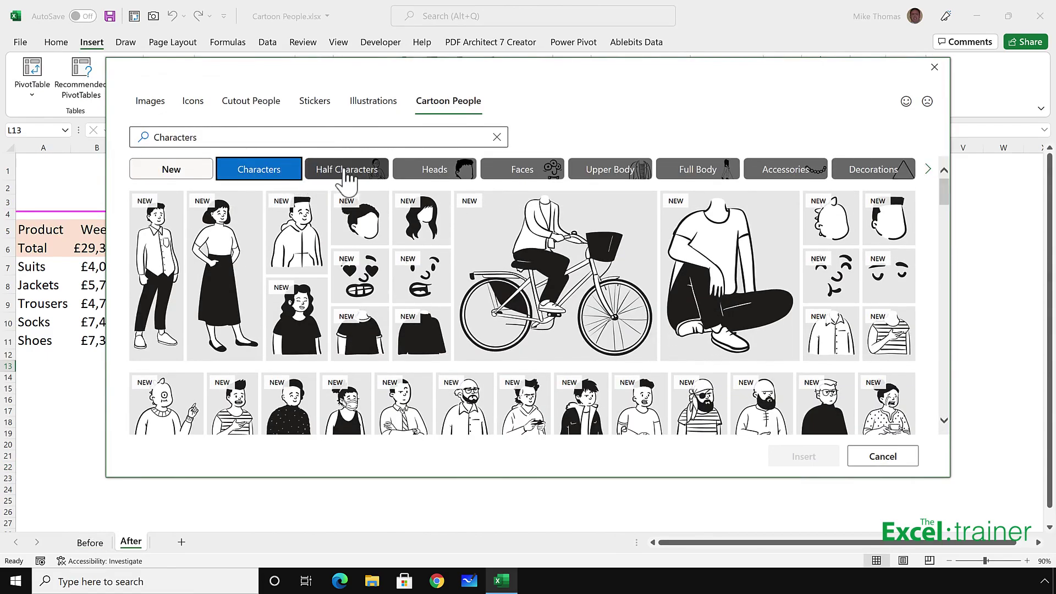
pyautogui.click(345, 171)
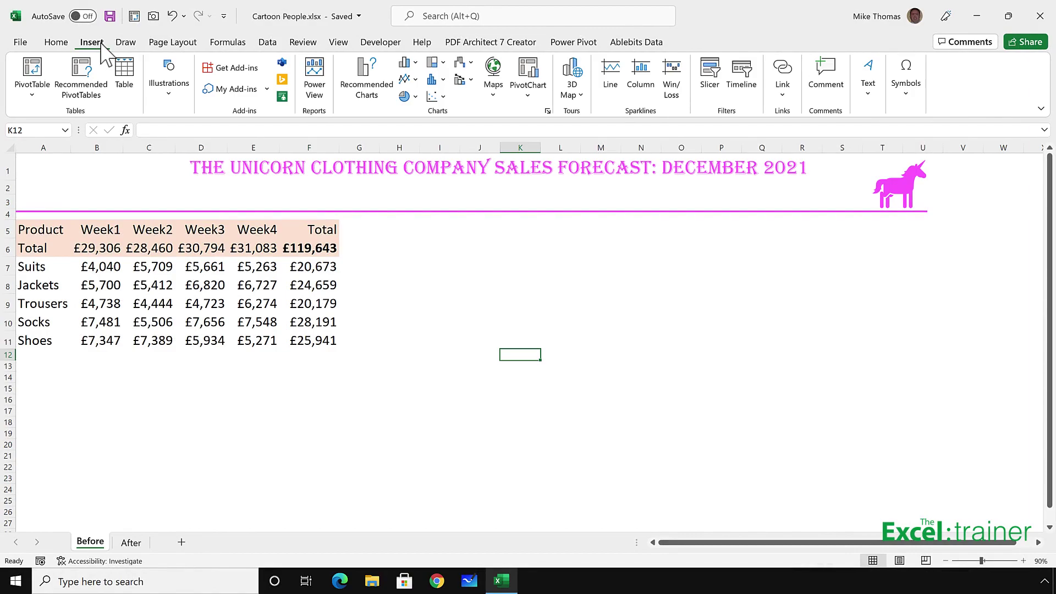
# Open the stock illustration library for the Before sheet and show its Cartoon People collection.
pyautogui.click(167, 94)
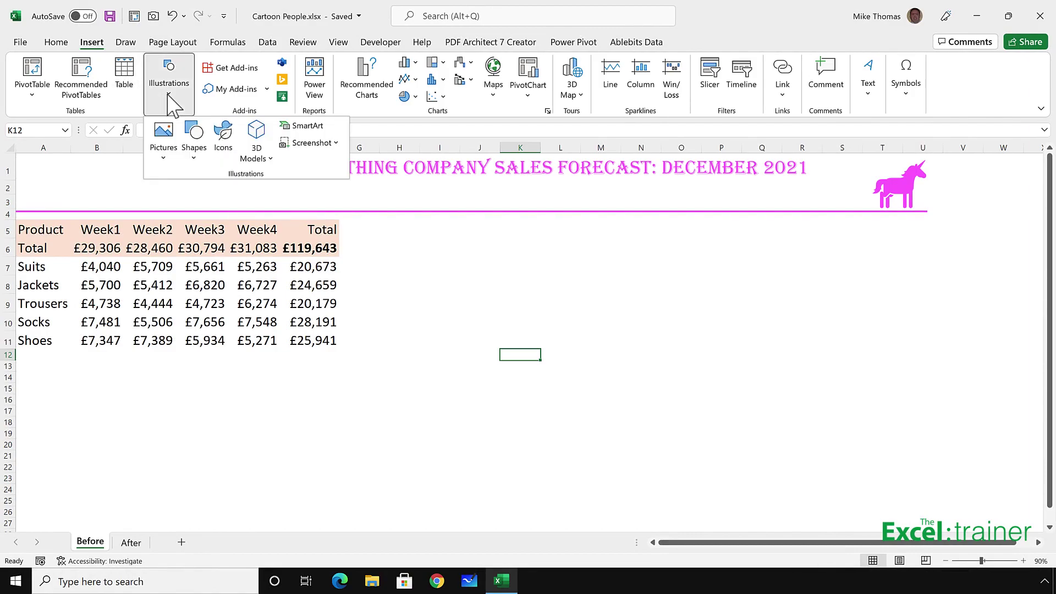
pyautogui.click(224, 138)
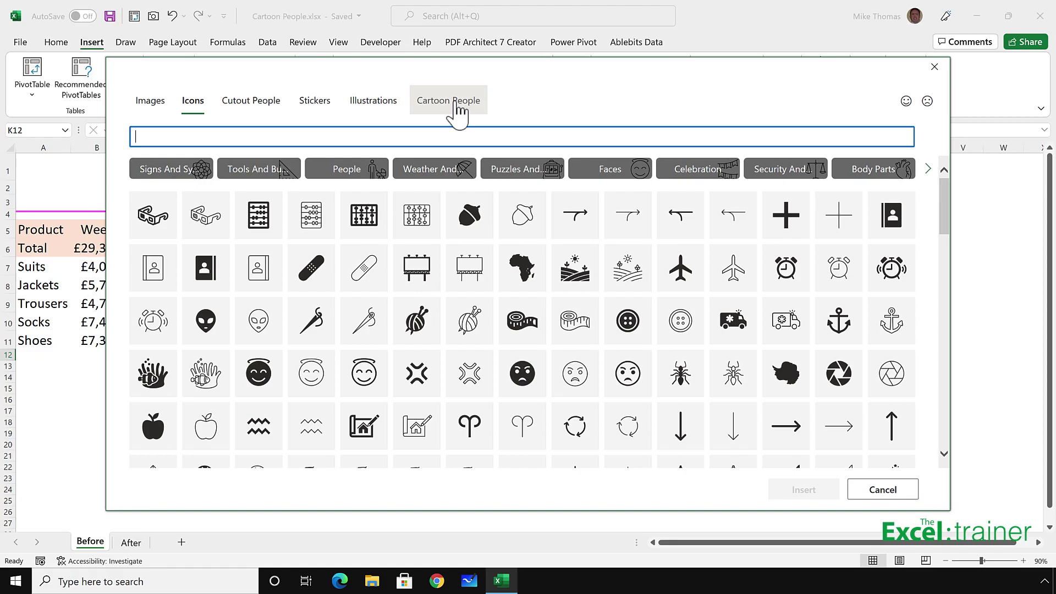
pyautogui.click(457, 104)
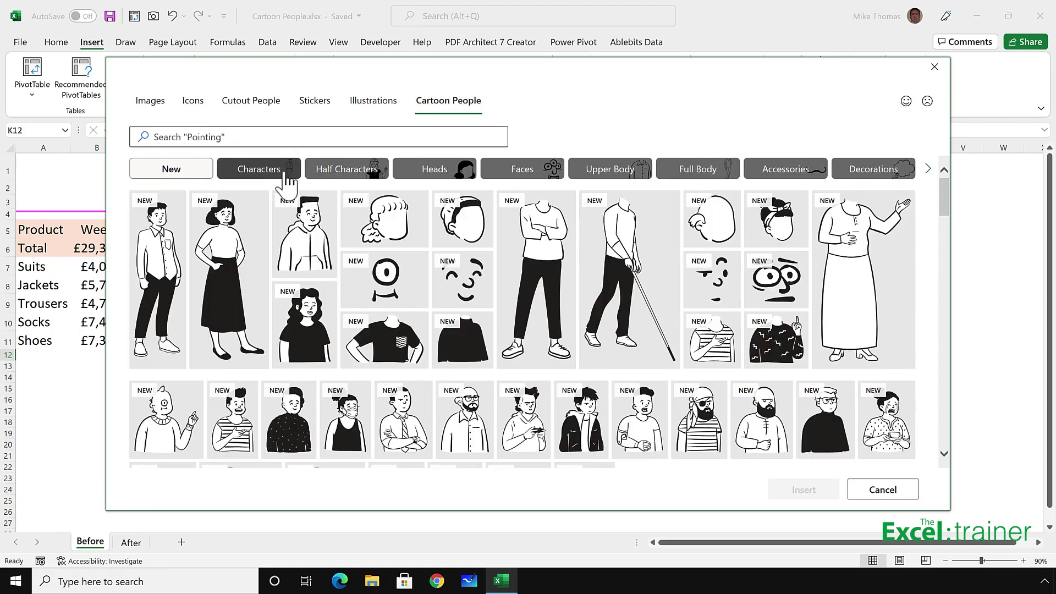
# Browse the Cartoon People categories Characters, Half Characters, Heads, Faces and Upper Body.
pyautogui.click(278, 181)
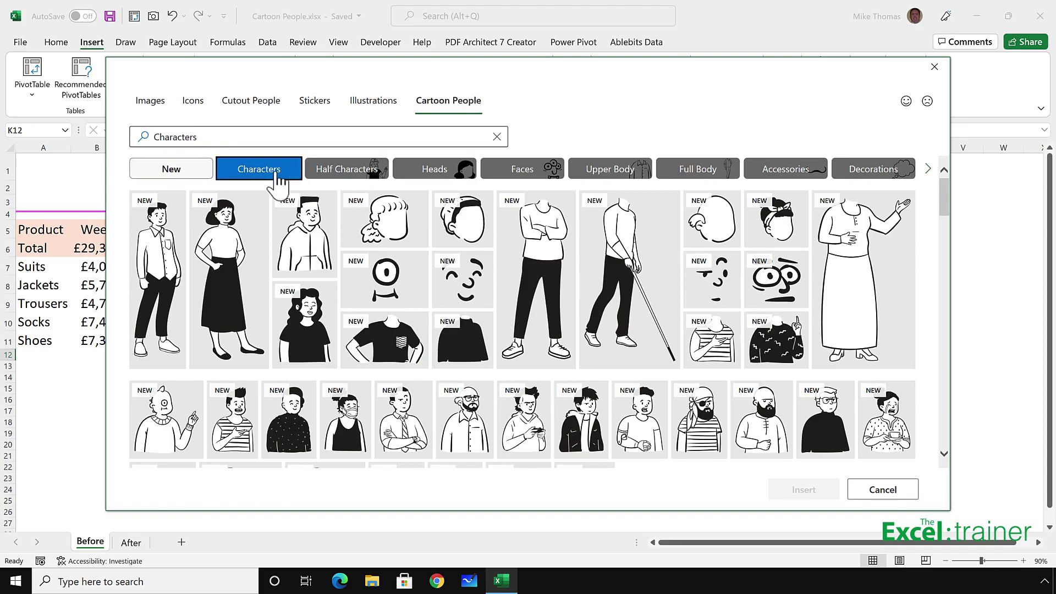
pyautogui.click(349, 182)
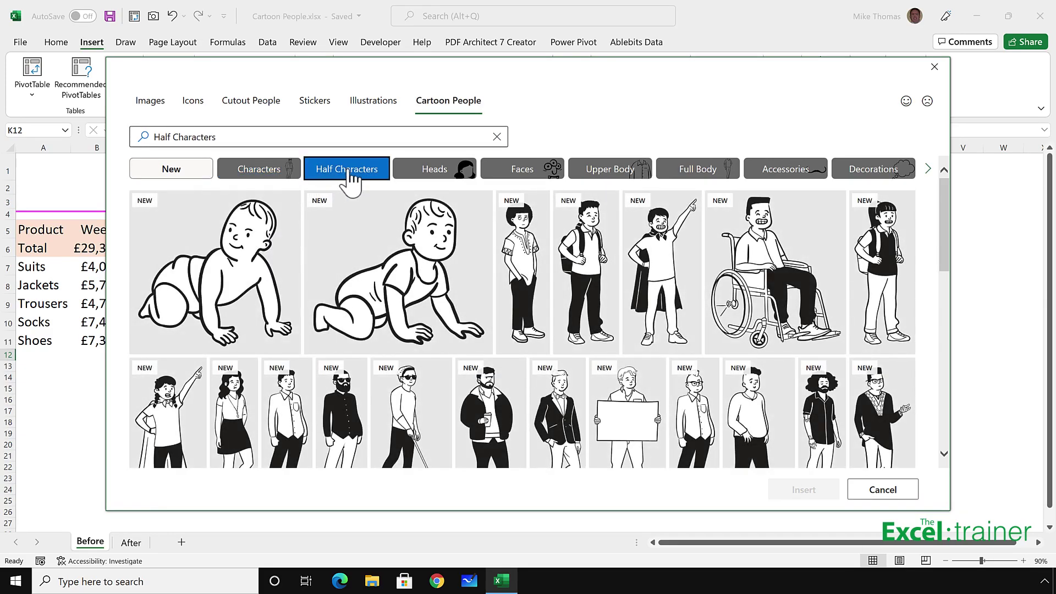
pyautogui.click(454, 173)
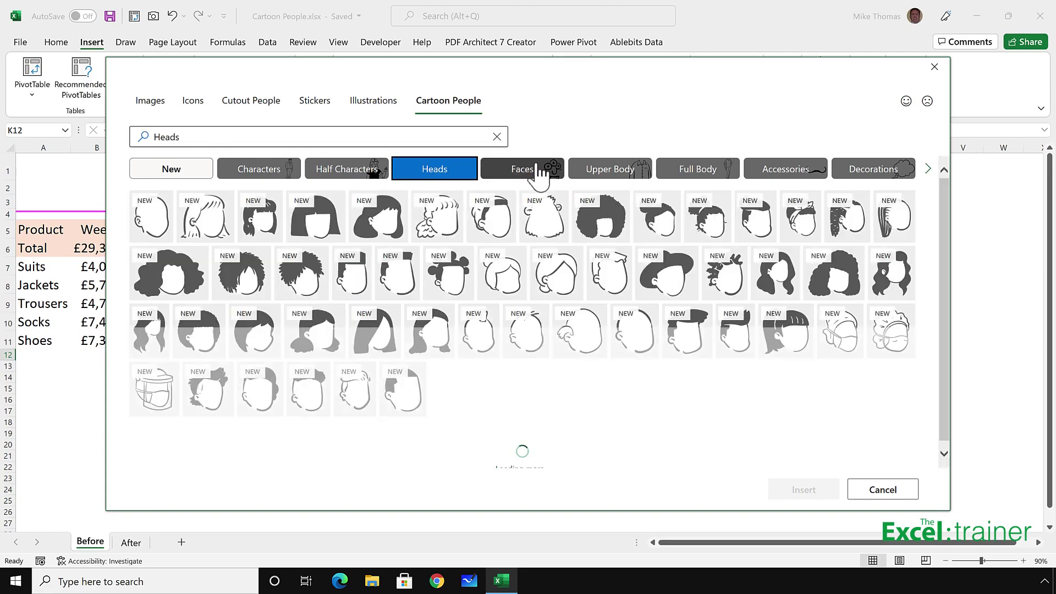
pyautogui.click(539, 172)
pyautogui.click(618, 173)
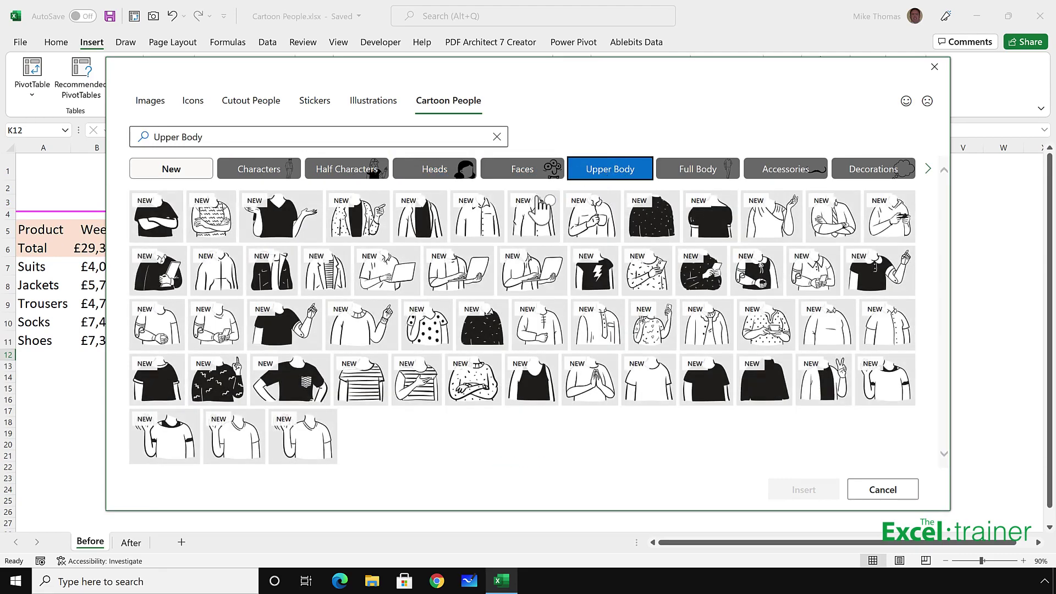
# Select the caped, white-shirted pointing body from Full Body and the head with the wide-brimmed black hat from Heads.
pyautogui.click(707, 175)
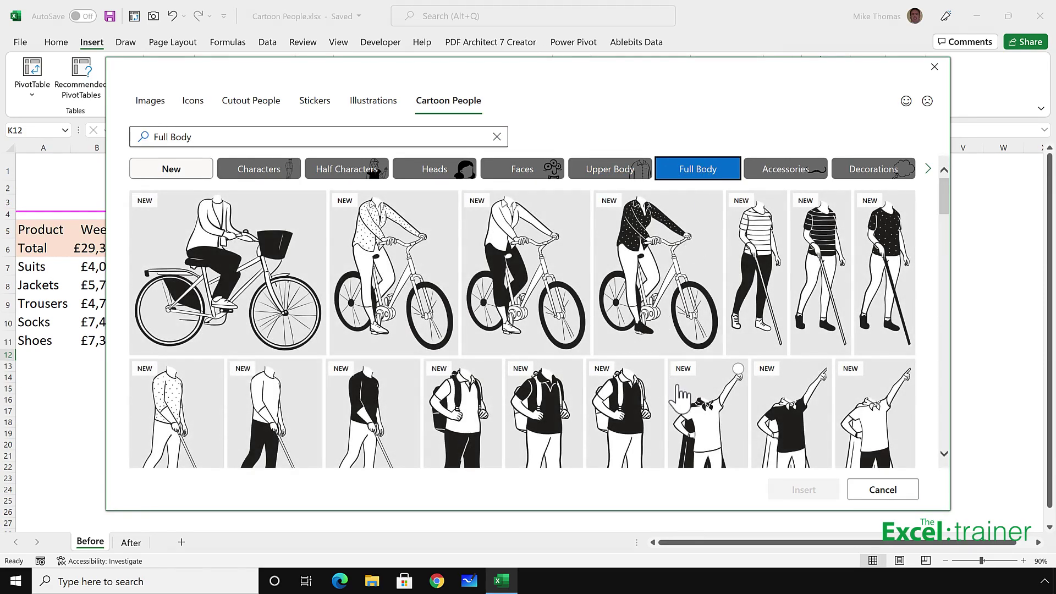
pyautogui.scroll(-2, 682, 401)
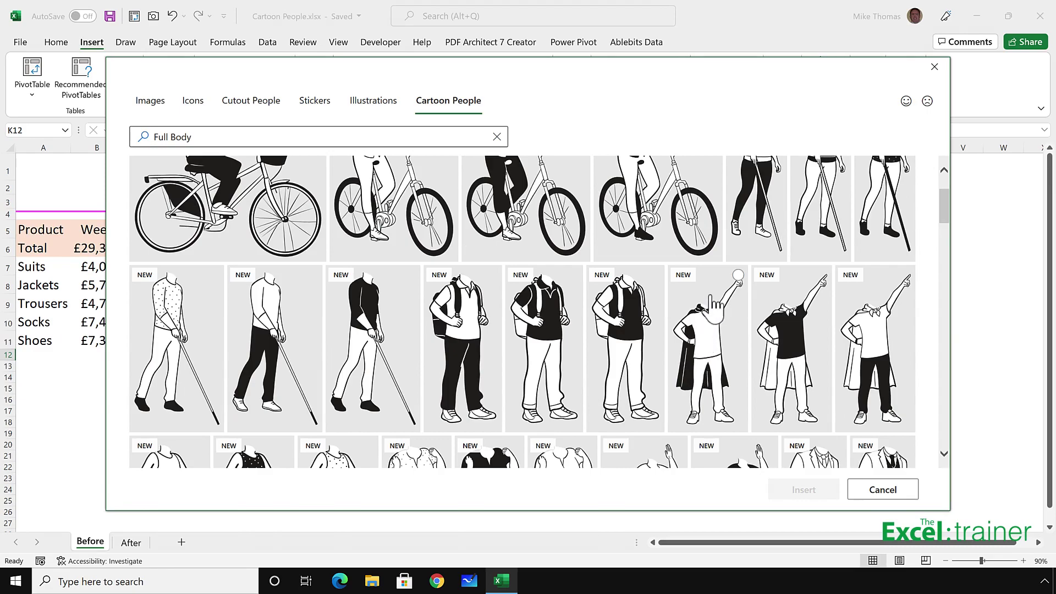
pyautogui.click(725, 329)
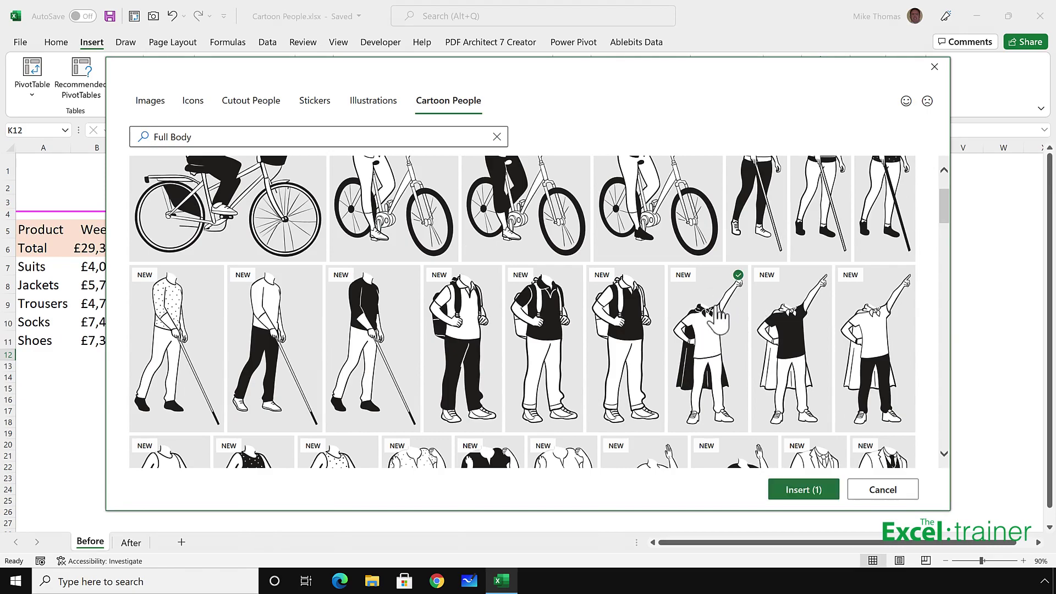
pyautogui.scroll(2, 520, 192)
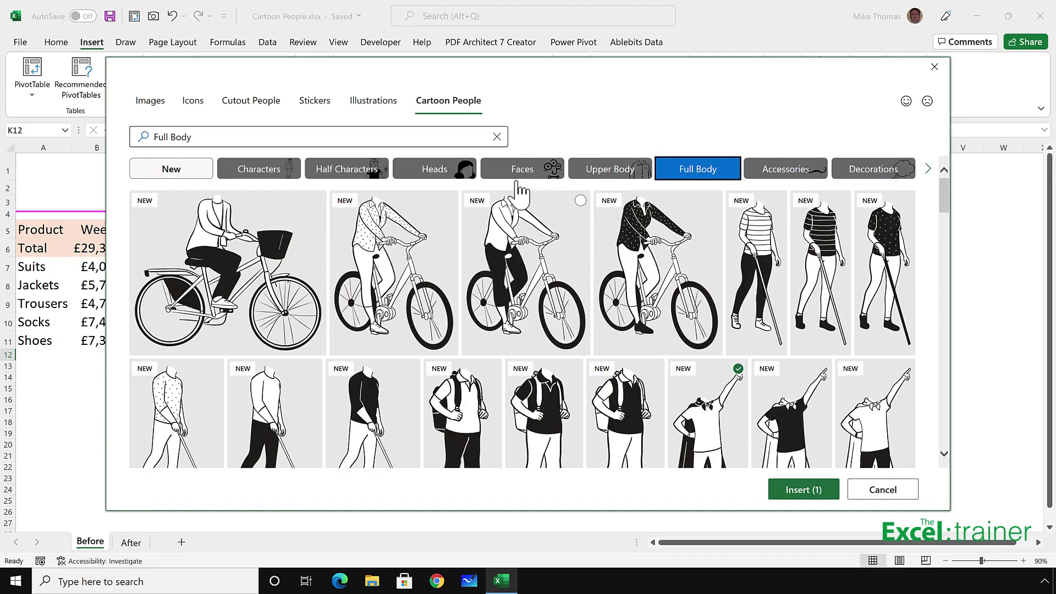
pyautogui.click(432, 171)
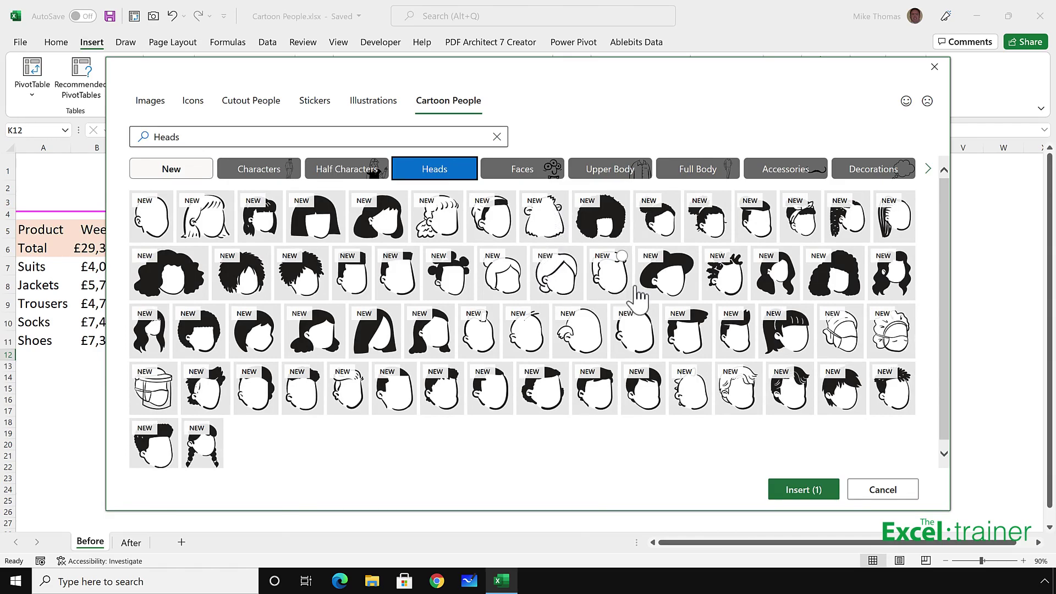
pyautogui.click(677, 284)
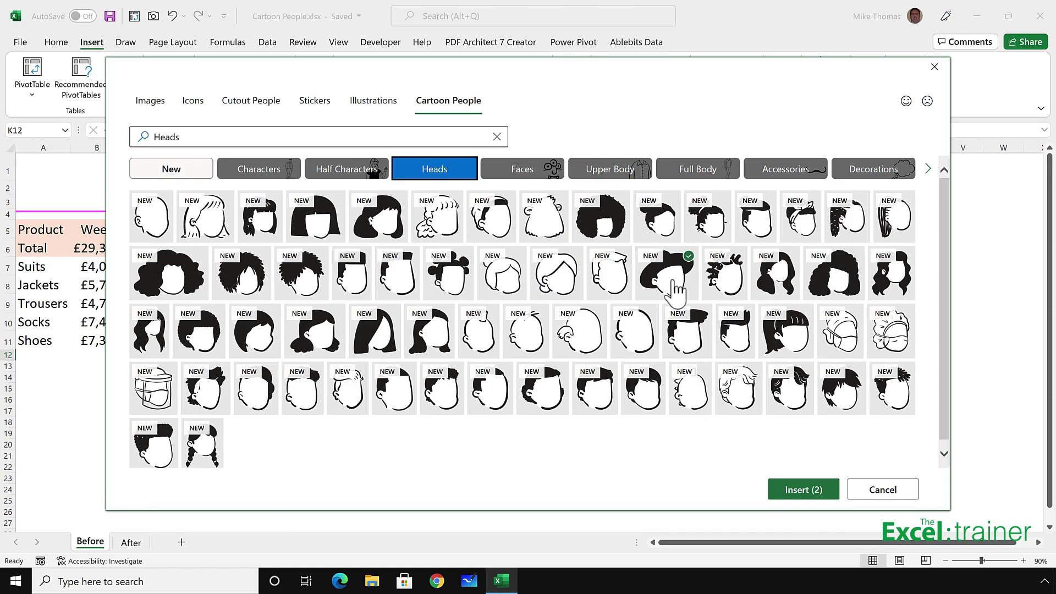
# Add a smiling face from Faces and thin-framed glasses from Accessories to the selection, and insert all four graphics.
pyautogui.click(525, 174)
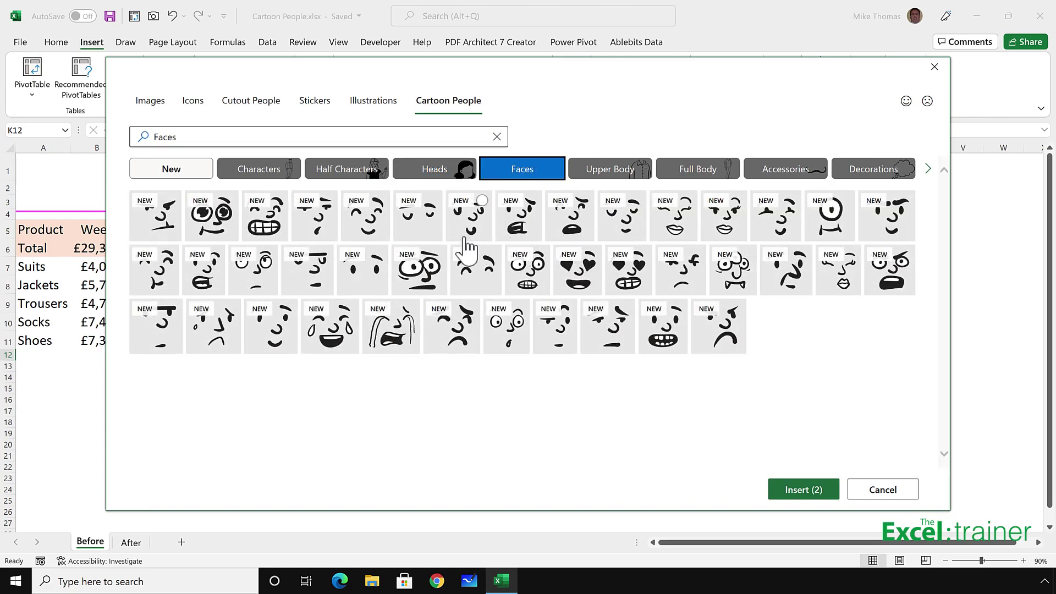
pyautogui.click(279, 334)
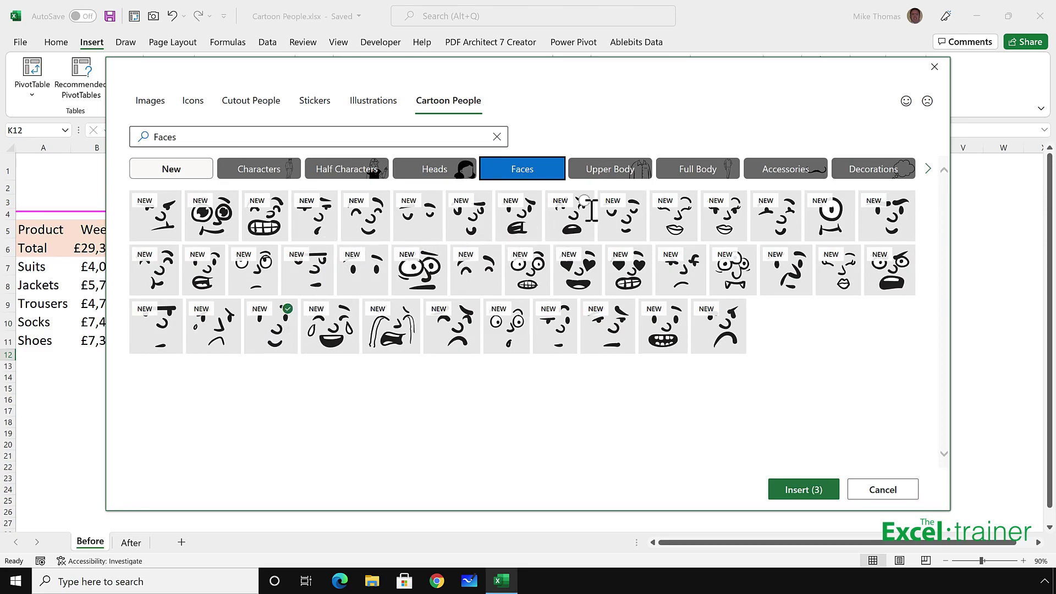
pyautogui.click(802, 174)
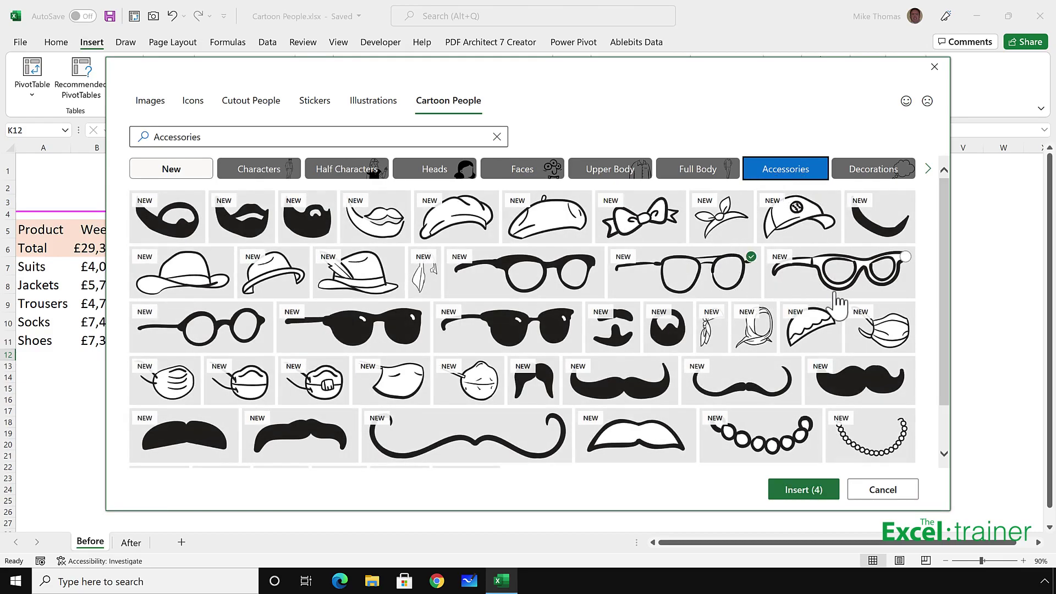
pyautogui.click(805, 491)
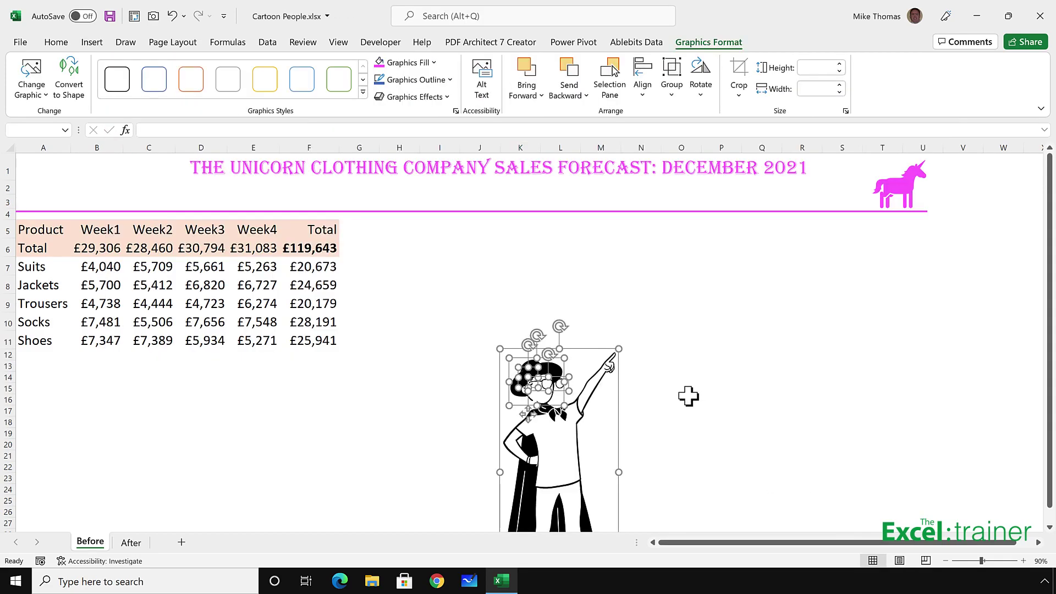
# Separate the overlapping body, hatted head, glasses and face by moving each piece to its own spot beside the table.
pyautogui.click(704, 344)
pyautogui.moveTo(570, 444); pyautogui.dragTo(670, 349)
pyautogui.click(538, 361)
pyautogui.moveTo(538, 361); pyautogui.dragTo(526, 316)
pyautogui.moveTo(549, 384); pyautogui.dragTo(594, 308)
pyautogui.moveTo(529, 378); pyautogui.dragTo(460, 369)
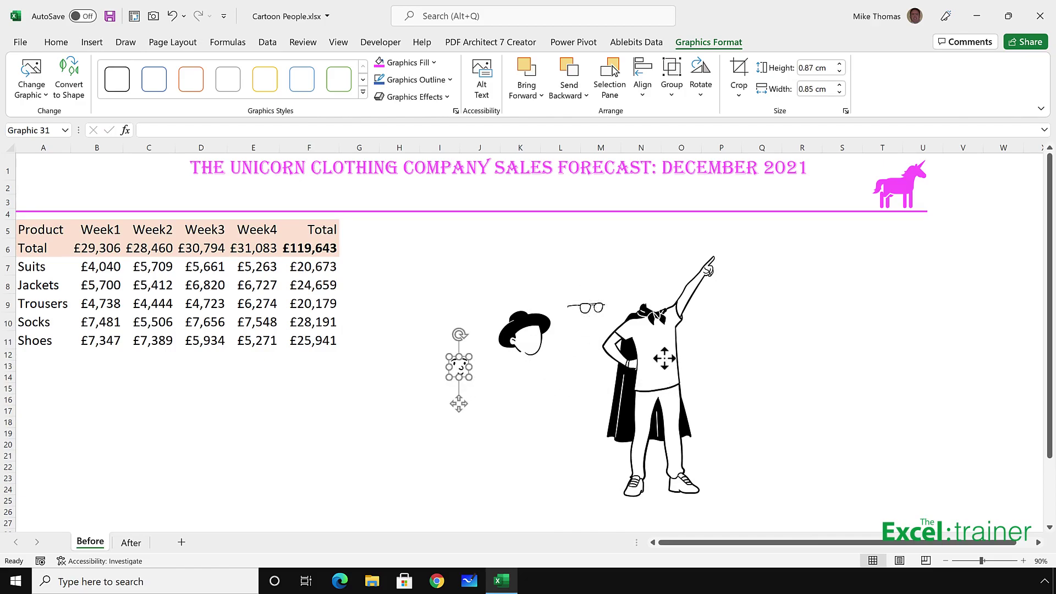
# Nudge the body graphic slightly, and ungroup it to convert it into a Microsoft Office drawing object.
pyautogui.moveTo(665, 373); pyautogui.dragTo(672, 364)
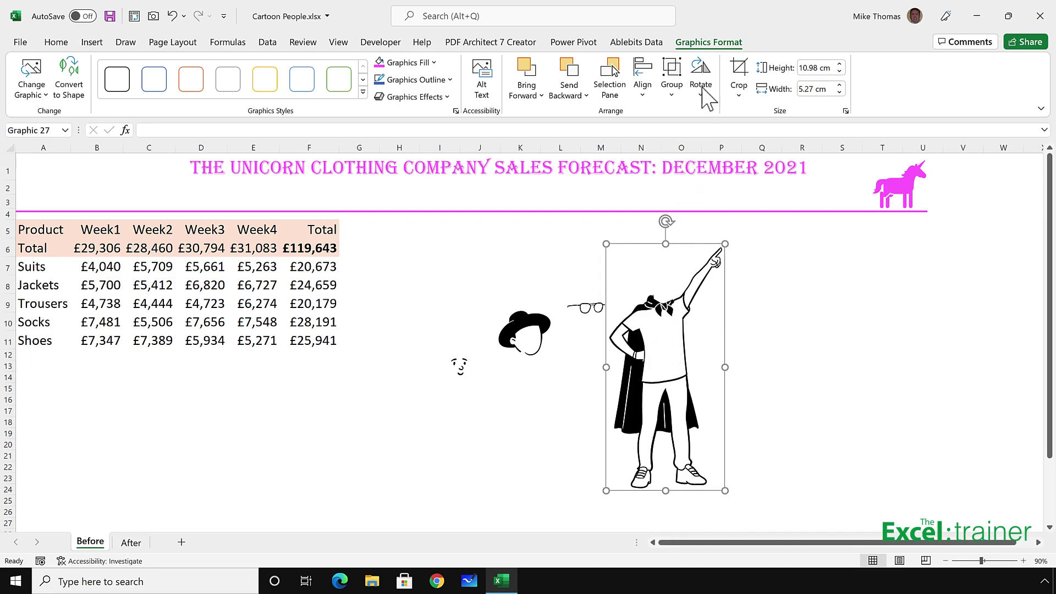
pyautogui.click(672, 88)
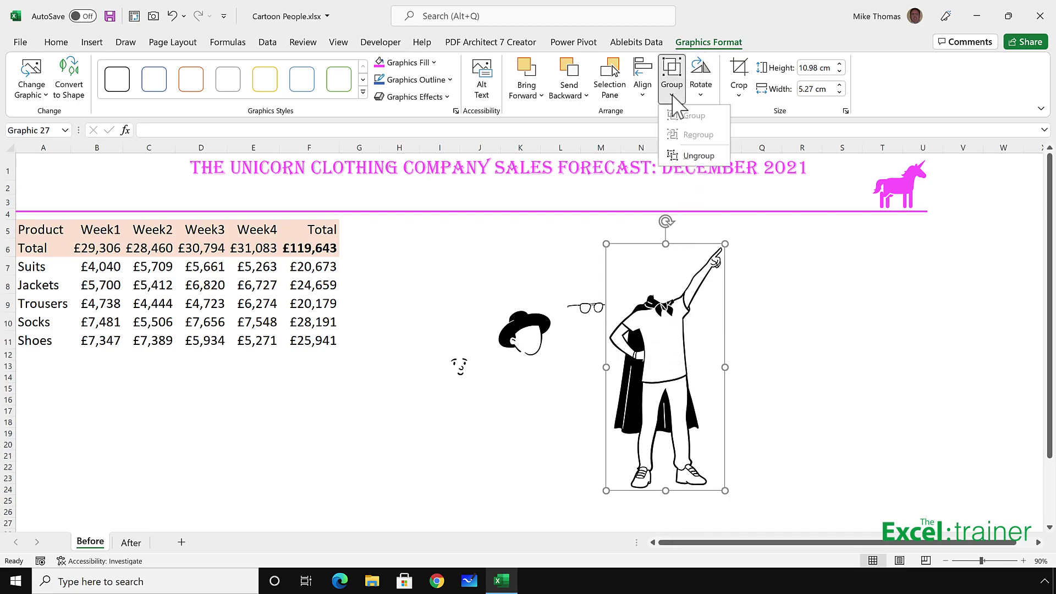
pyautogui.click(699, 156)
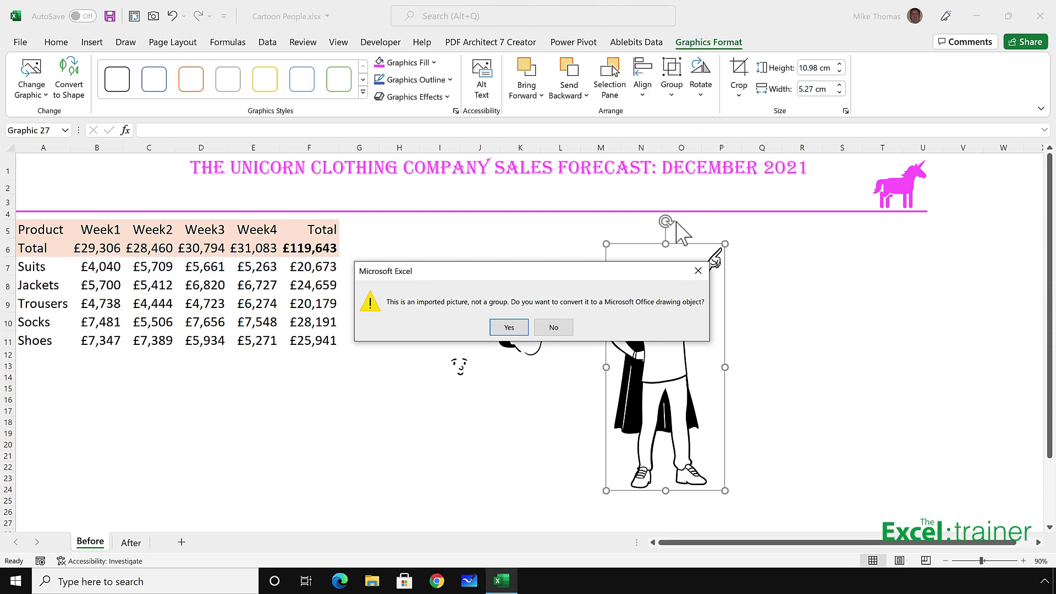
pyautogui.click(520, 328)
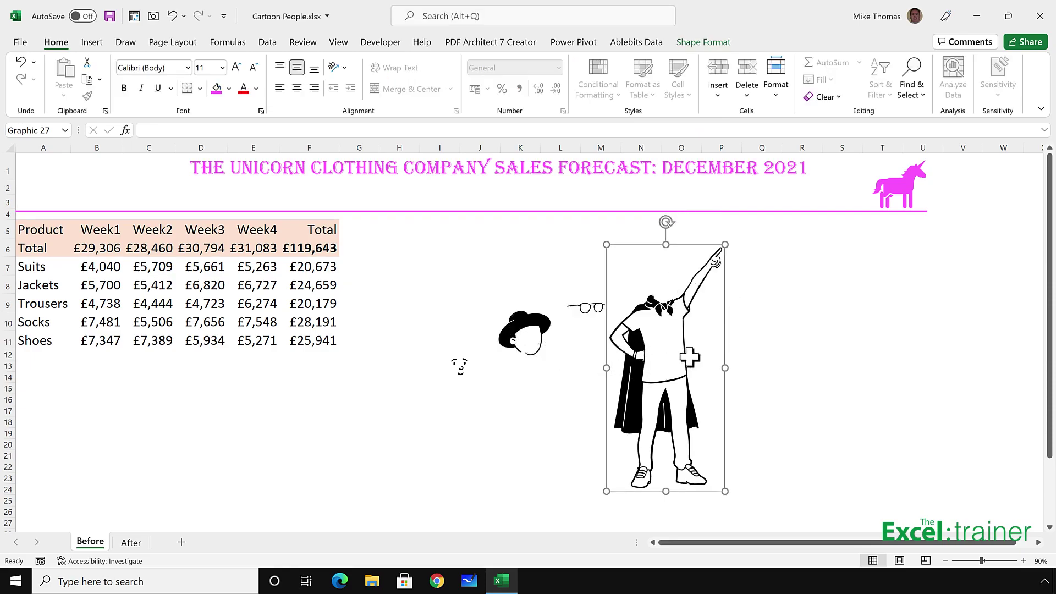
pyautogui.click(776, 353)
# Select the T-shirt within the converted body and fill it with a light orange theme color.
pyautogui.click(668, 352)
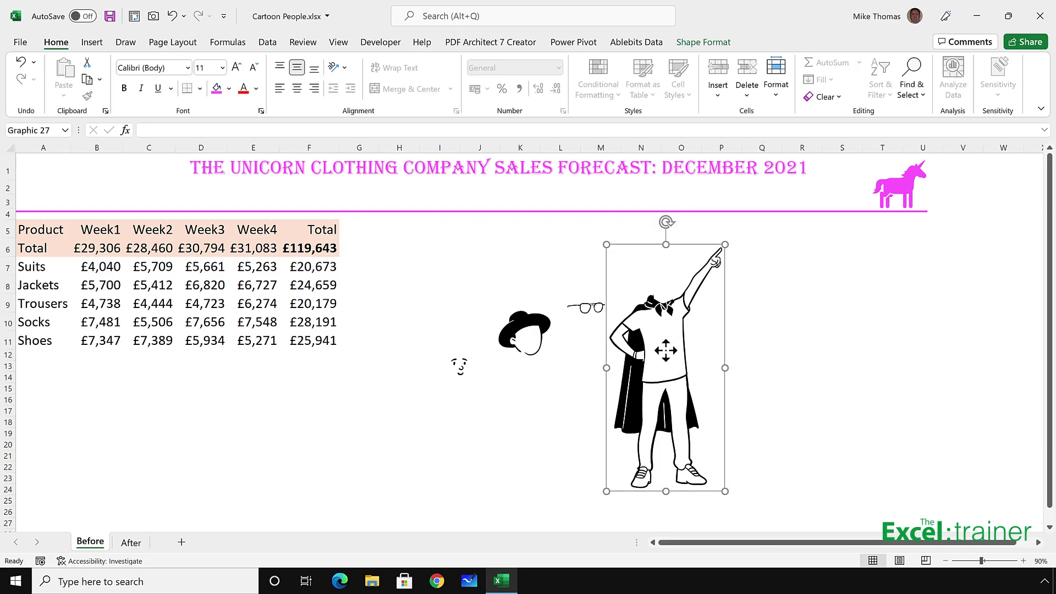
pyautogui.click(667, 352)
pyautogui.click(681, 423)
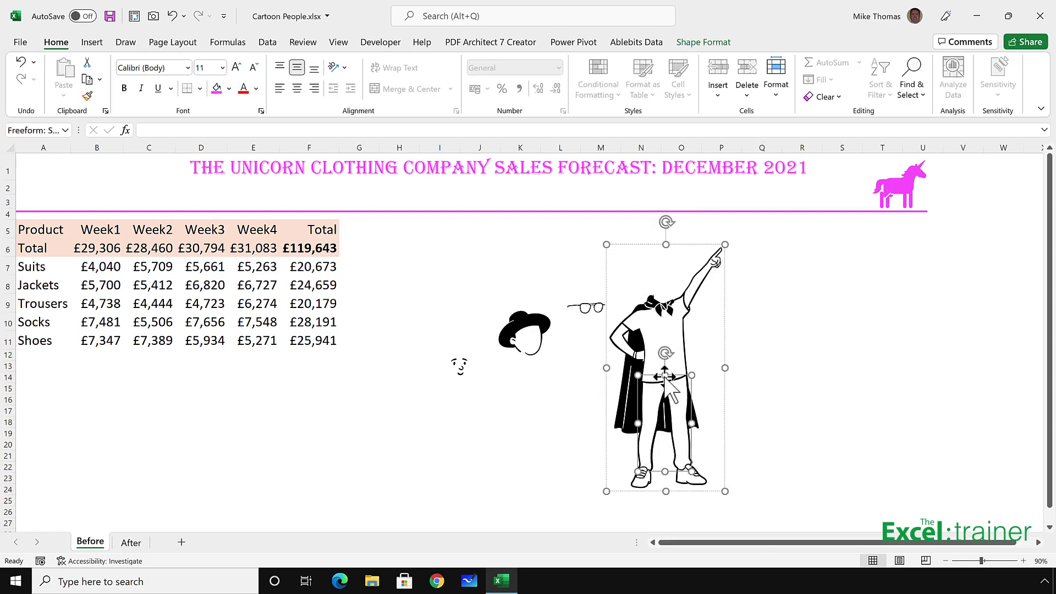
pyautogui.click(670, 346)
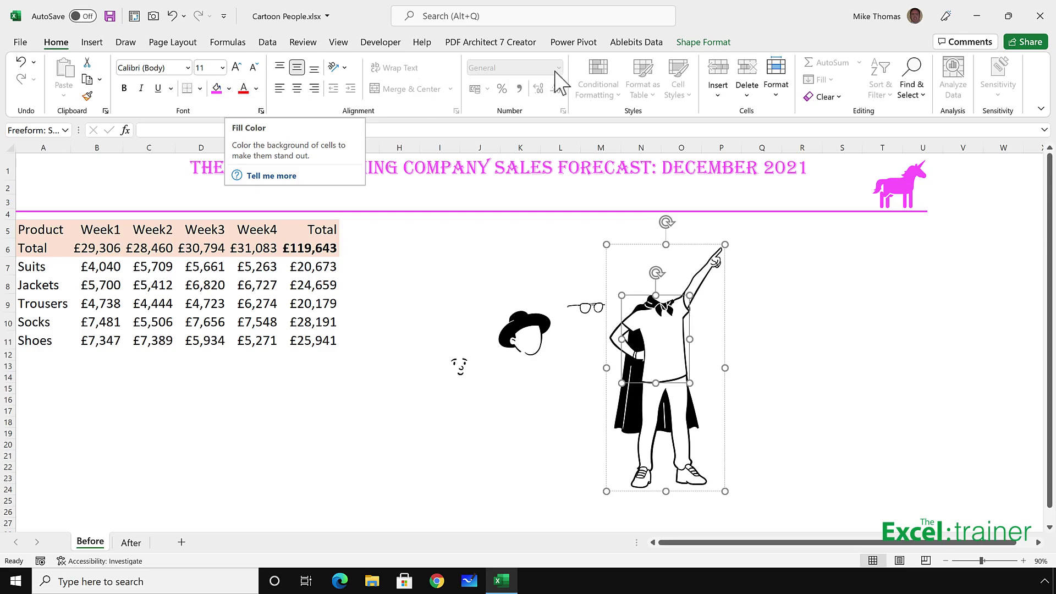
pyautogui.click(694, 44)
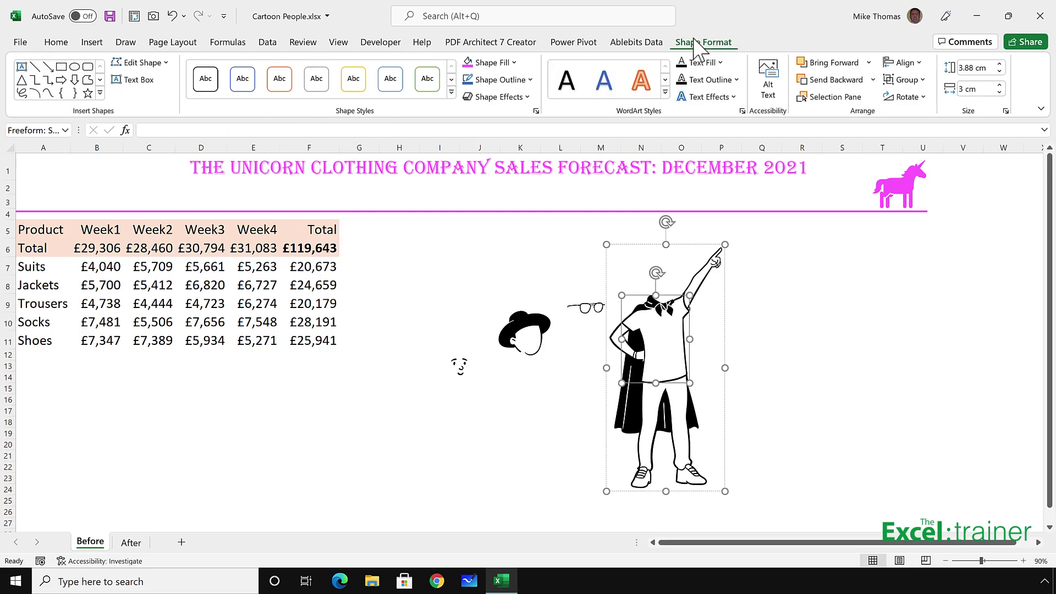
pyautogui.click(515, 64)
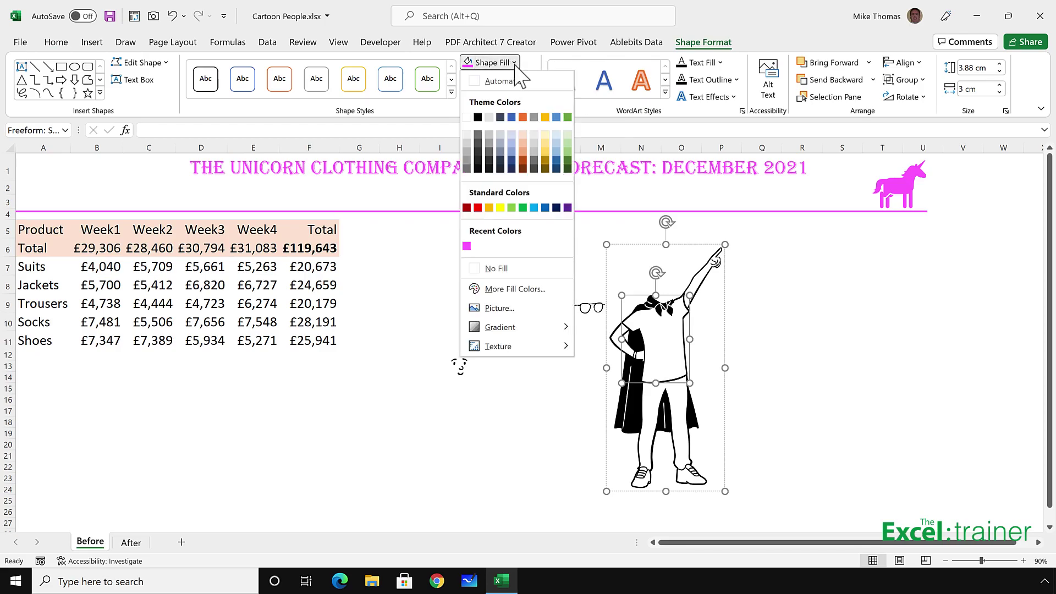
pyautogui.click(522, 148)
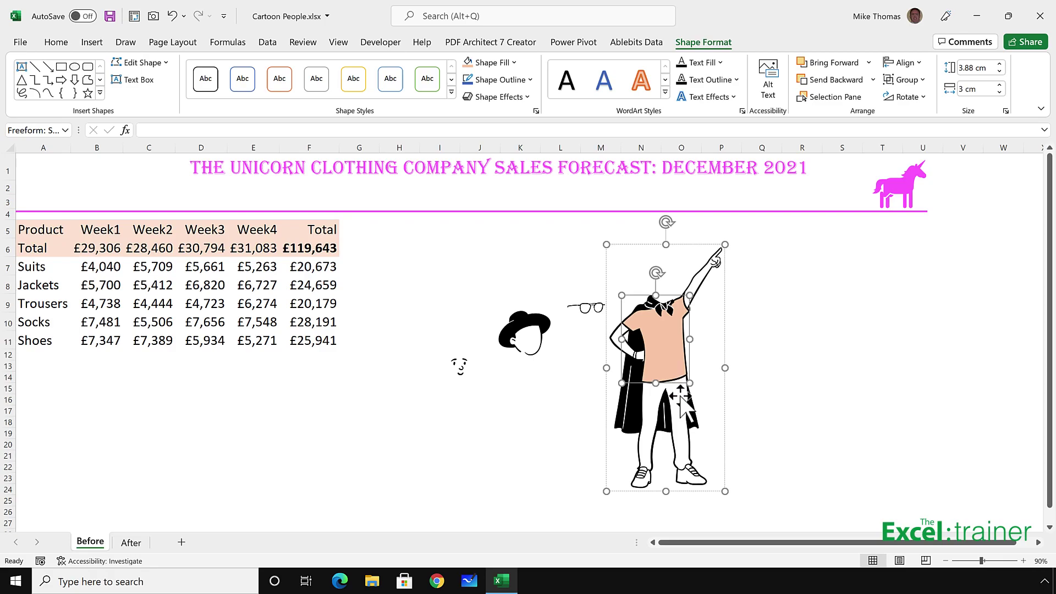
# Fill the body's trousers with a dark blue theme color.
pyautogui.click(681, 397)
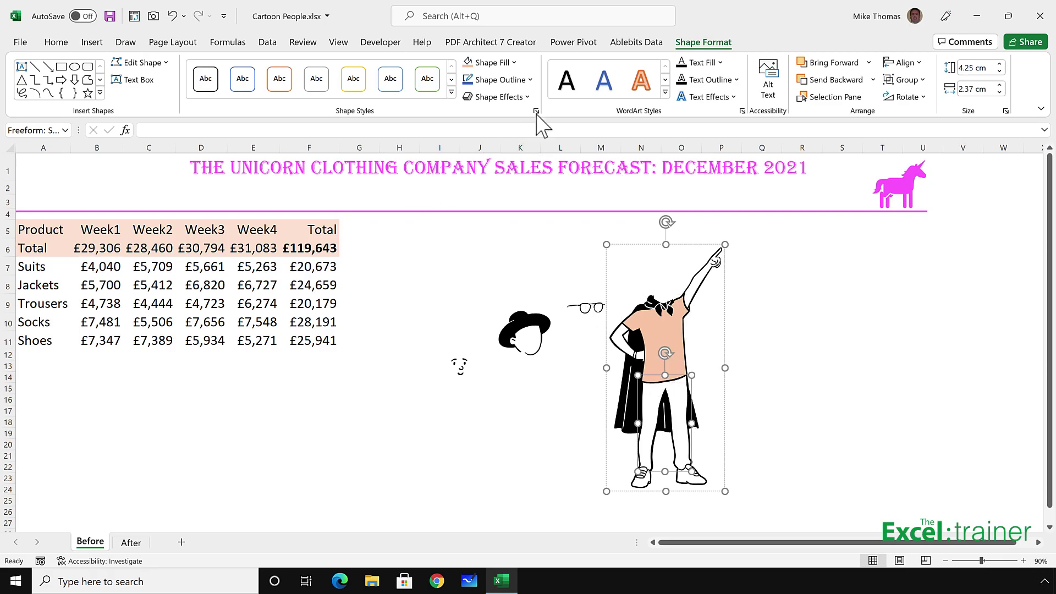
pyautogui.click(513, 63)
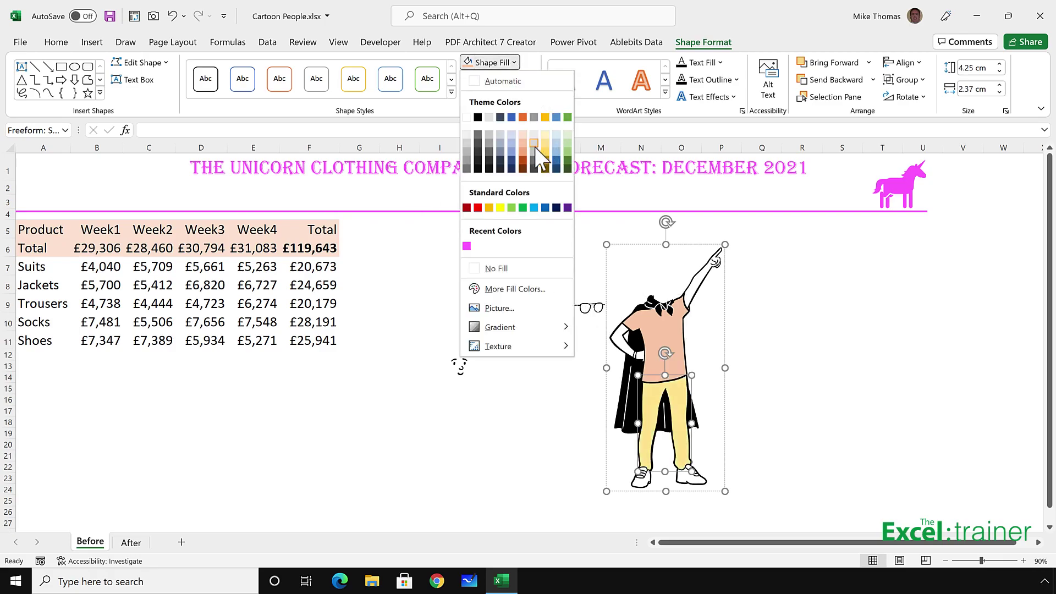
pyautogui.click(511, 160)
# Fill the shoe on the right-hand foot with the recently used magenta color.
pyautogui.click(692, 474)
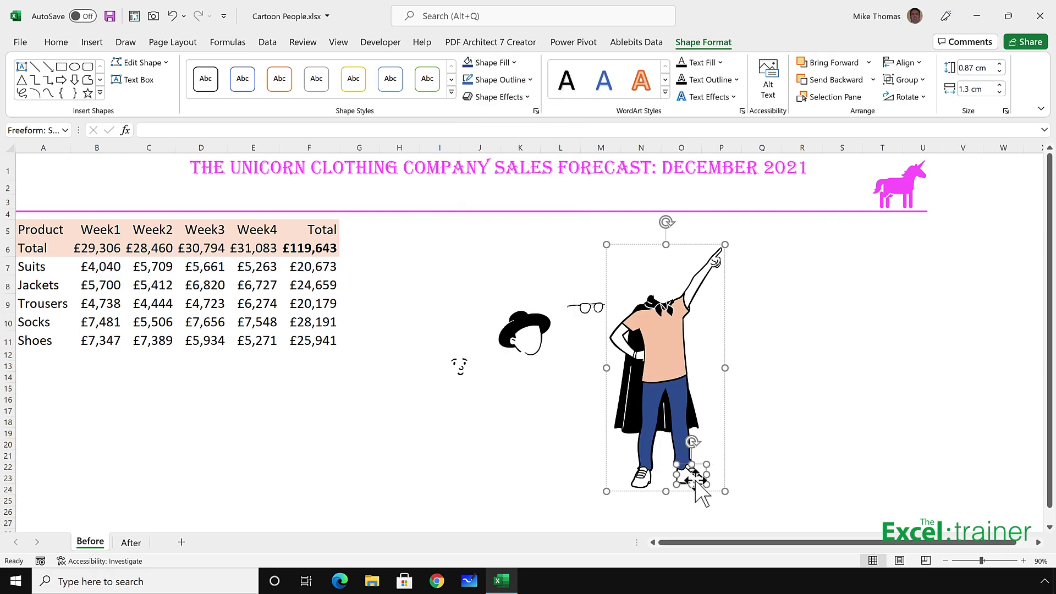
pyautogui.click(515, 62)
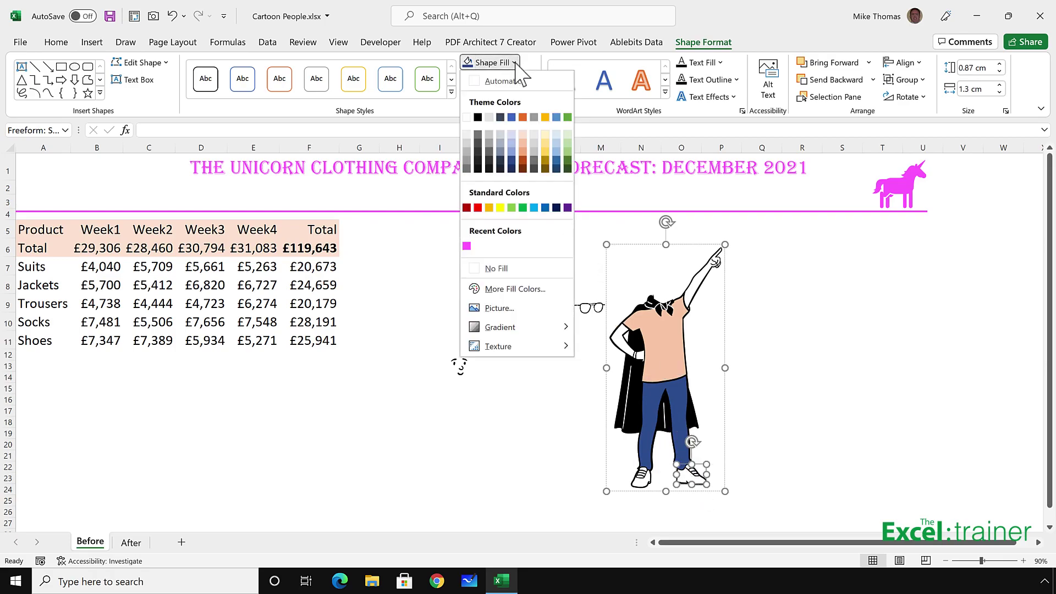
pyautogui.click(467, 246)
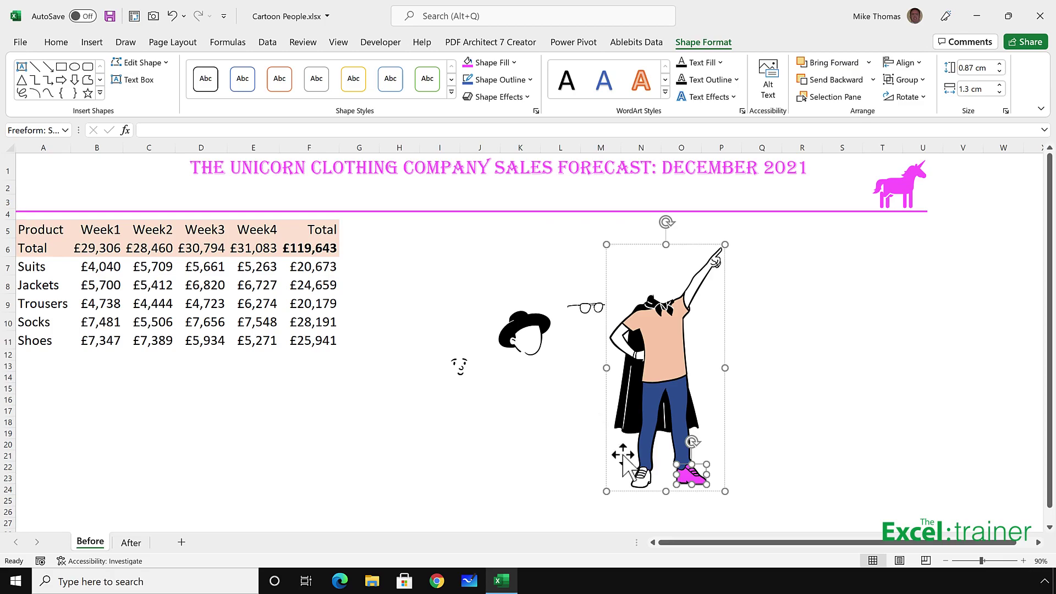
# Fill the body's other, still white shoe with the recently used magenta color.
pyautogui.click(642, 475)
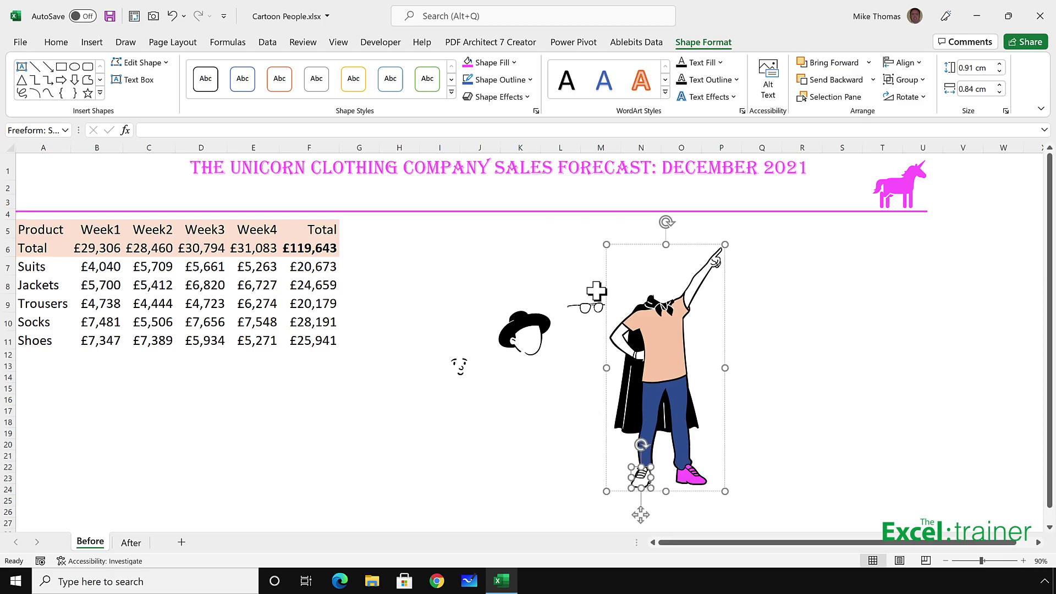
pyautogui.click(514, 63)
pyautogui.click(468, 246)
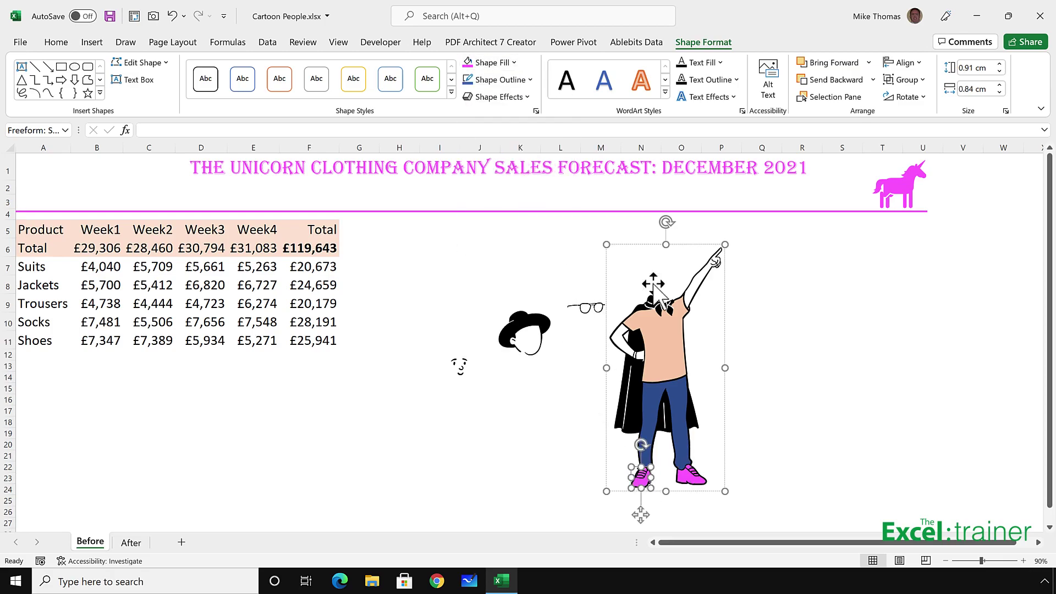
pyautogui.click(782, 349)
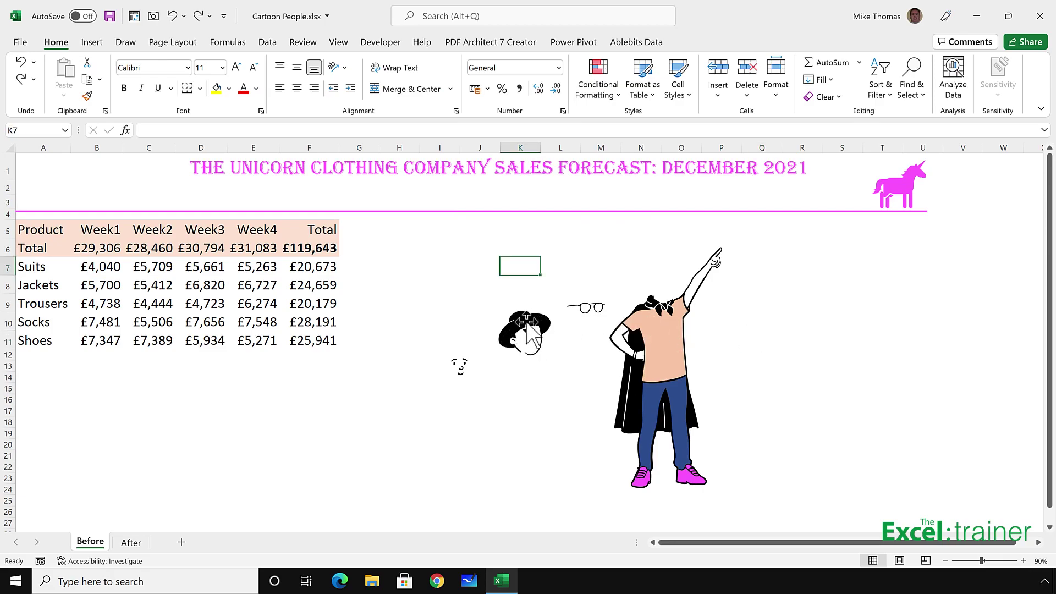
# Ungroup the hatted head graphic to convert it into a Microsoft Office drawing object.
pyautogui.click(527, 326)
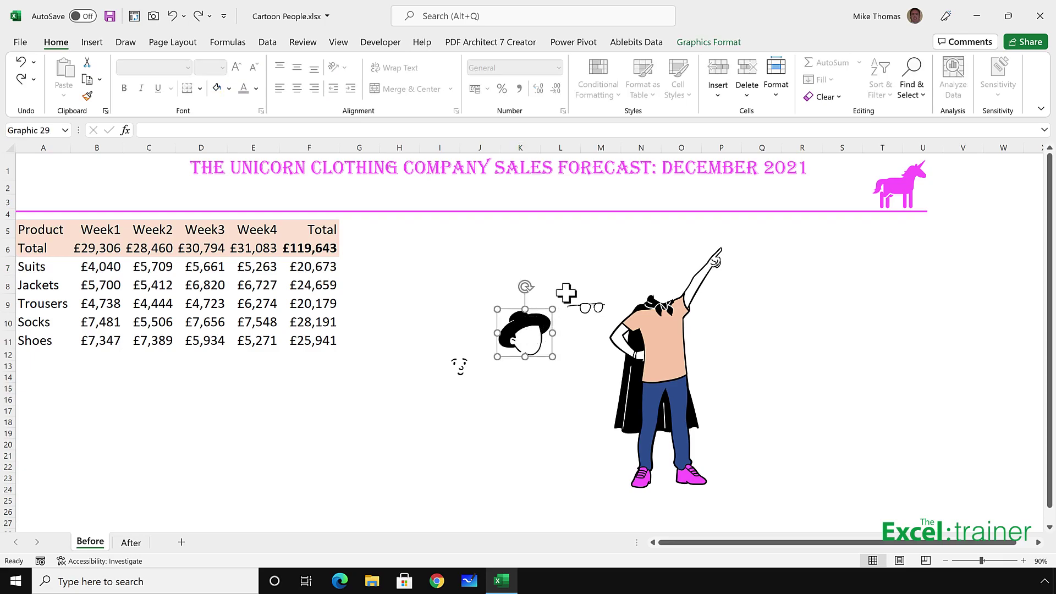
pyautogui.click(708, 43)
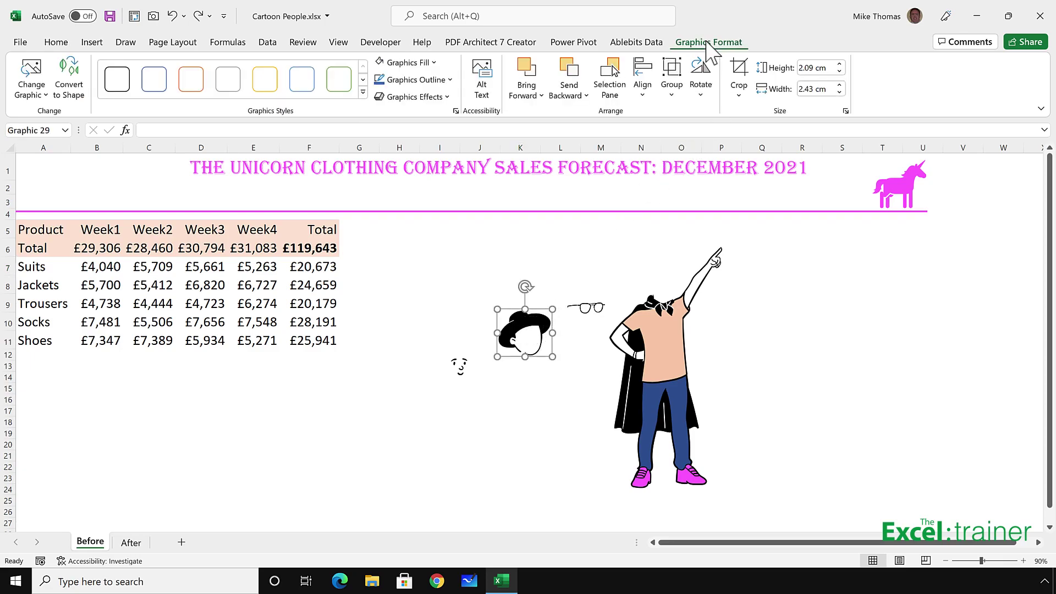
pyautogui.click(673, 94)
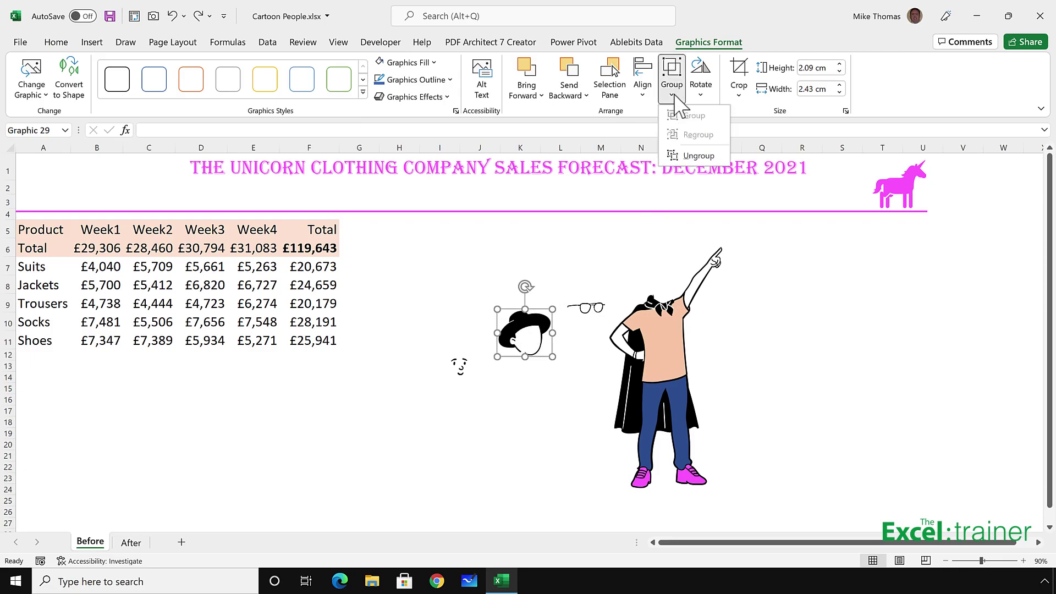
pyautogui.click(696, 155)
pyautogui.click(507, 327)
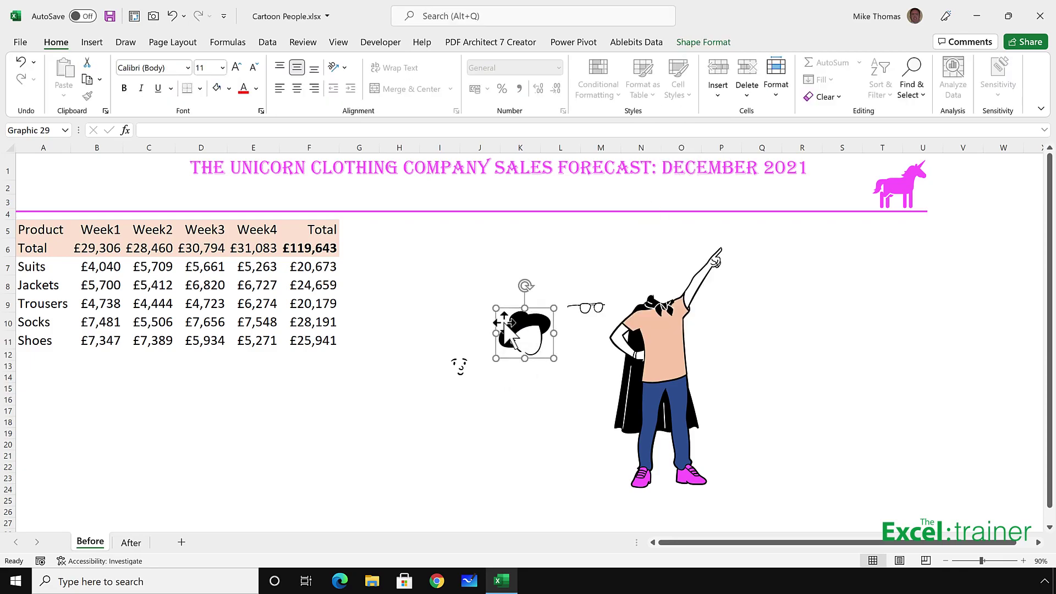
# Ungroup the converted head drawing to break it out of its outer group.
pyautogui.click(534, 330)
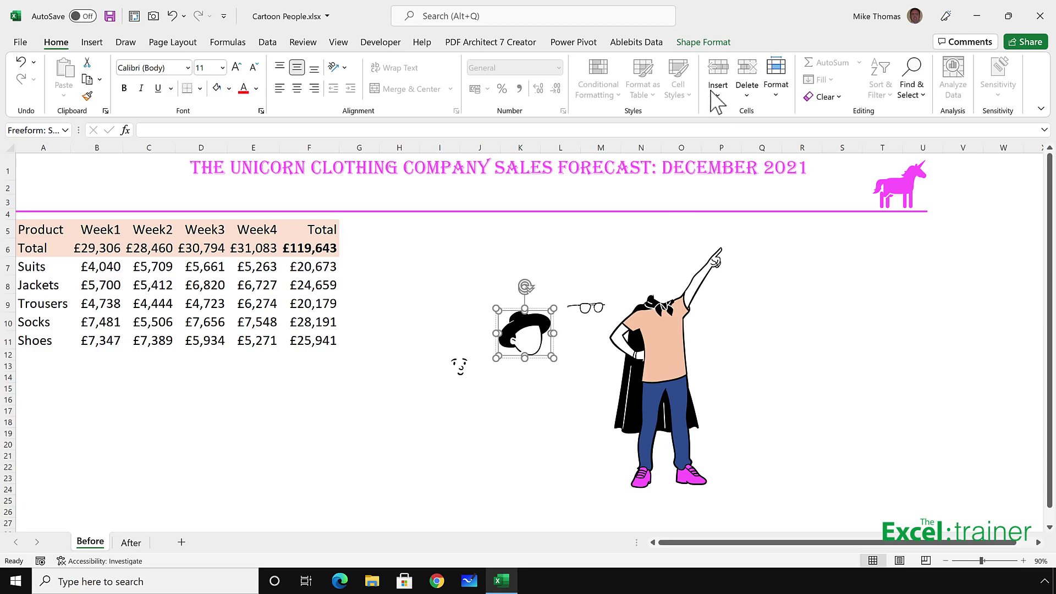
pyautogui.click(708, 43)
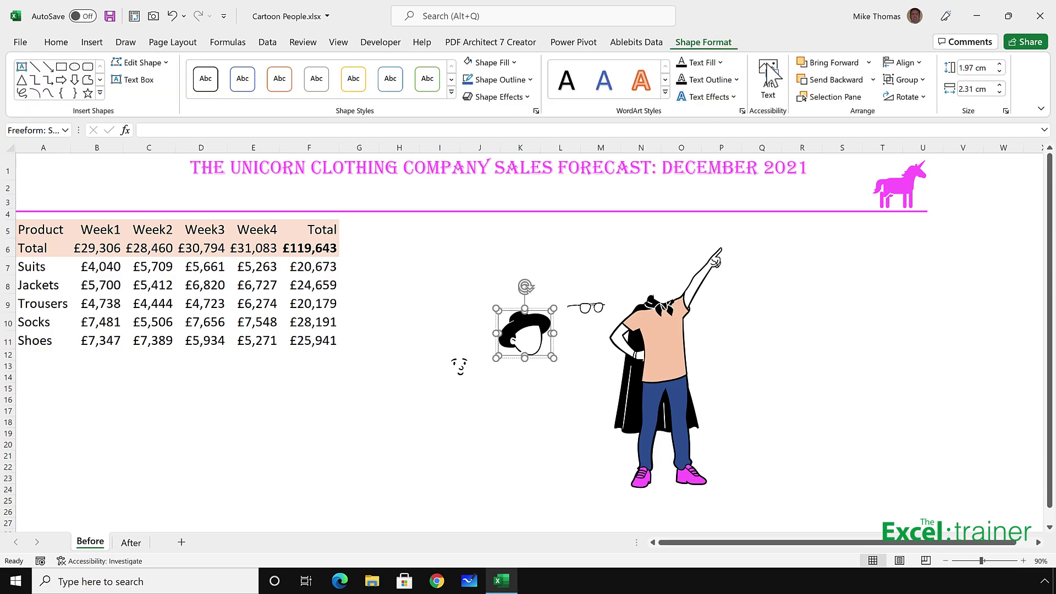
pyautogui.click(904, 80)
pyautogui.click(921, 139)
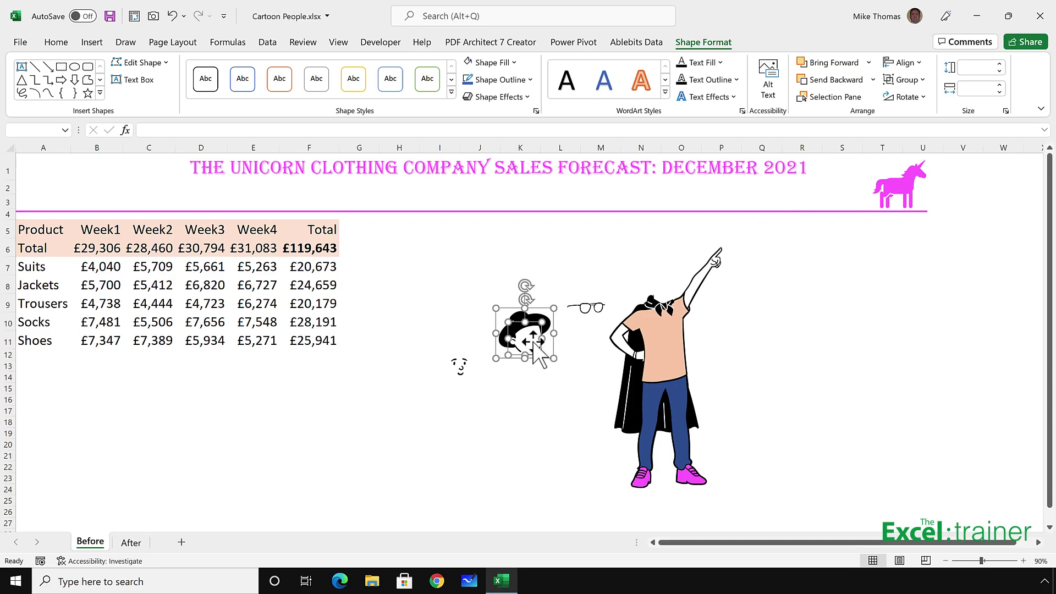
pyautogui.click(572, 346)
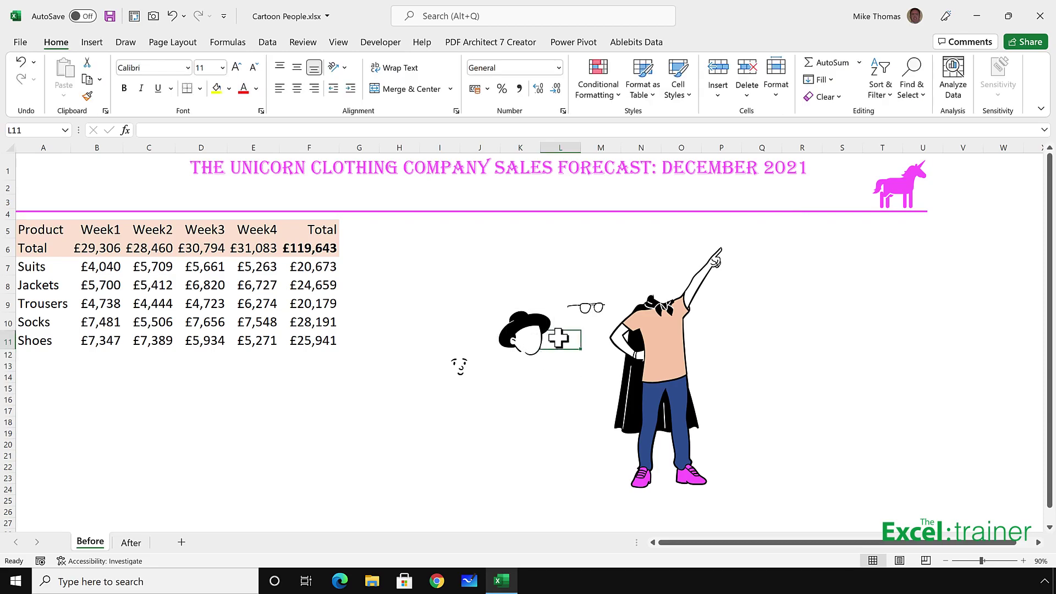
# Ungroup the remaining nested group in the head so the hat becomes an independent piece.
pyautogui.click(528, 328)
pyautogui.click(528, 329)
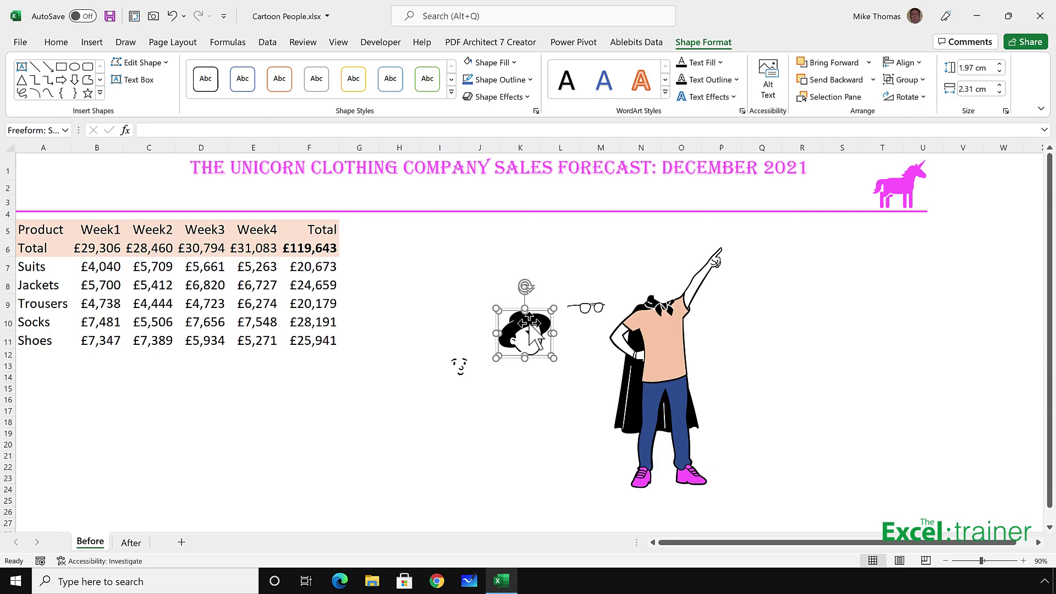
pyautogui.click(902, 80)
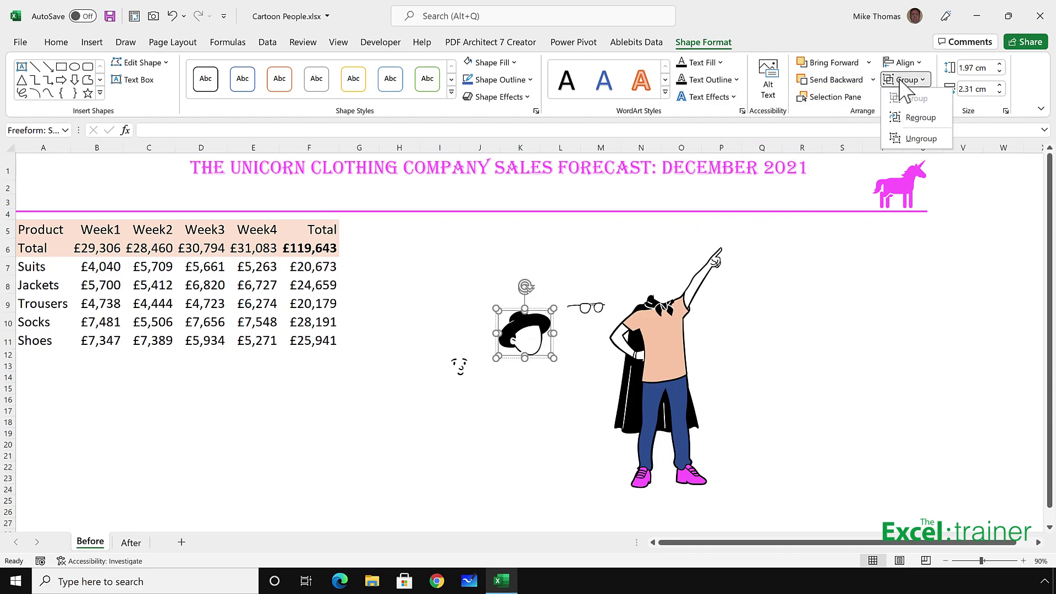
pyautogui.click(914, 139)
pyautogui.click(569, 268)
# Fill the hat piece with the recently used magenta color and move the head onto the body's neck.
pyautogui.click(528, 330)
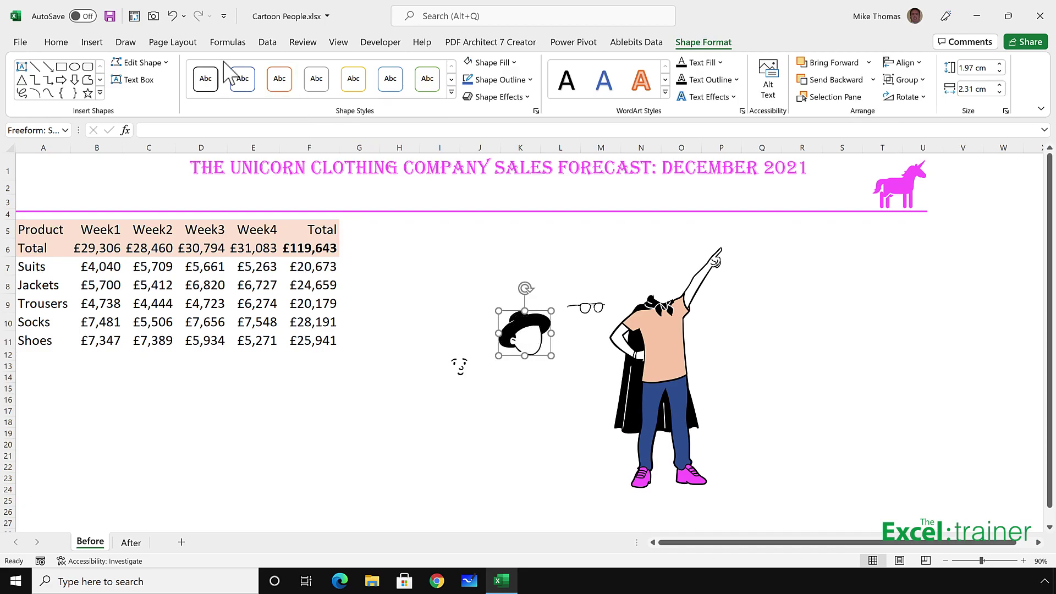
pyautogui.click(56, 42)
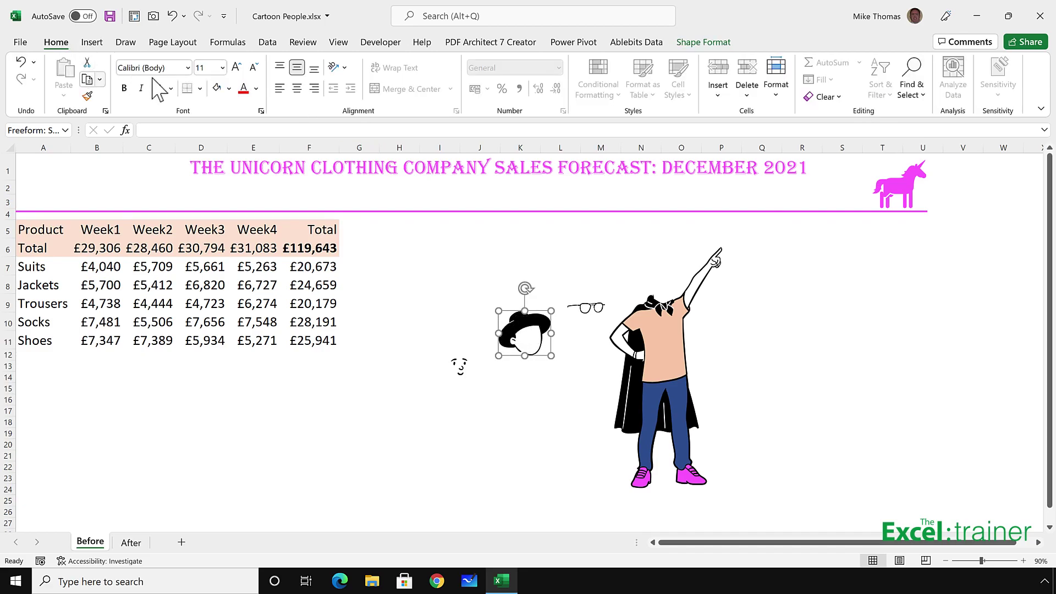
pyautogui.click(229, 89)
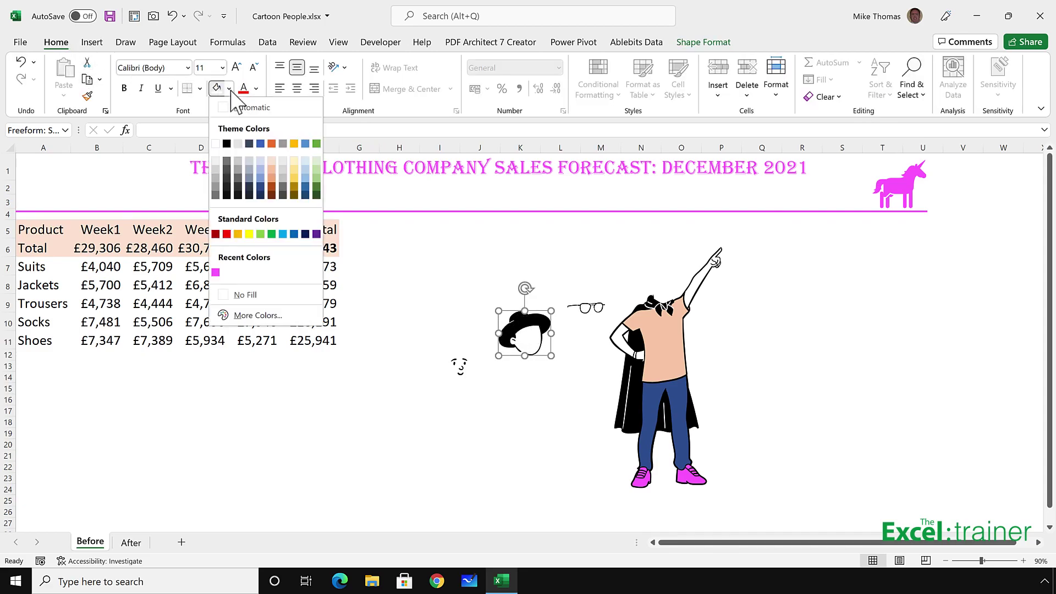
pyautogui.click(215, 273)
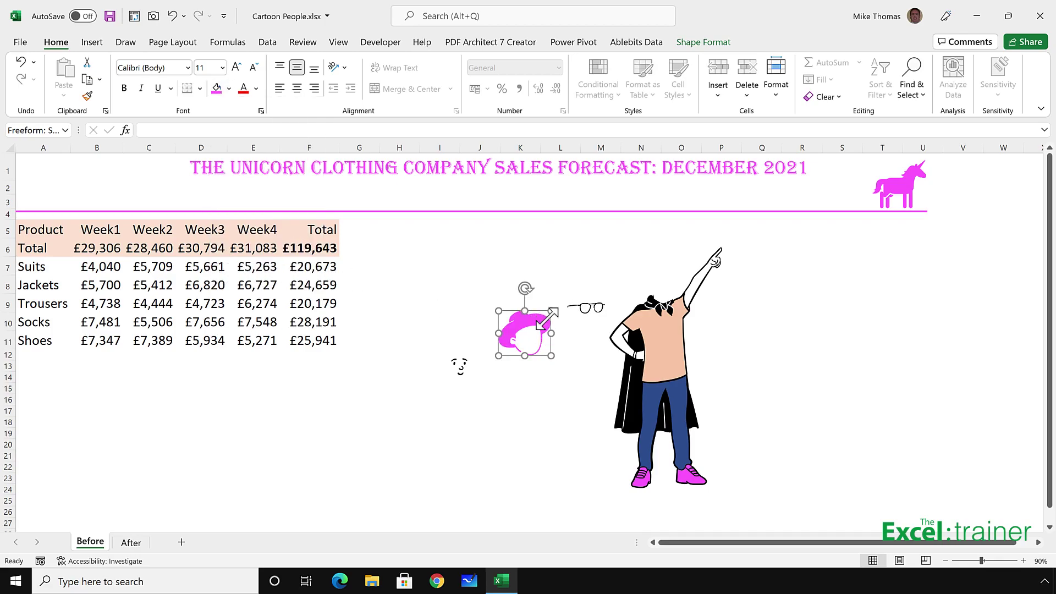
pyautogui.moveTo(531, 325); pyautogui.dragTo(665, 271)
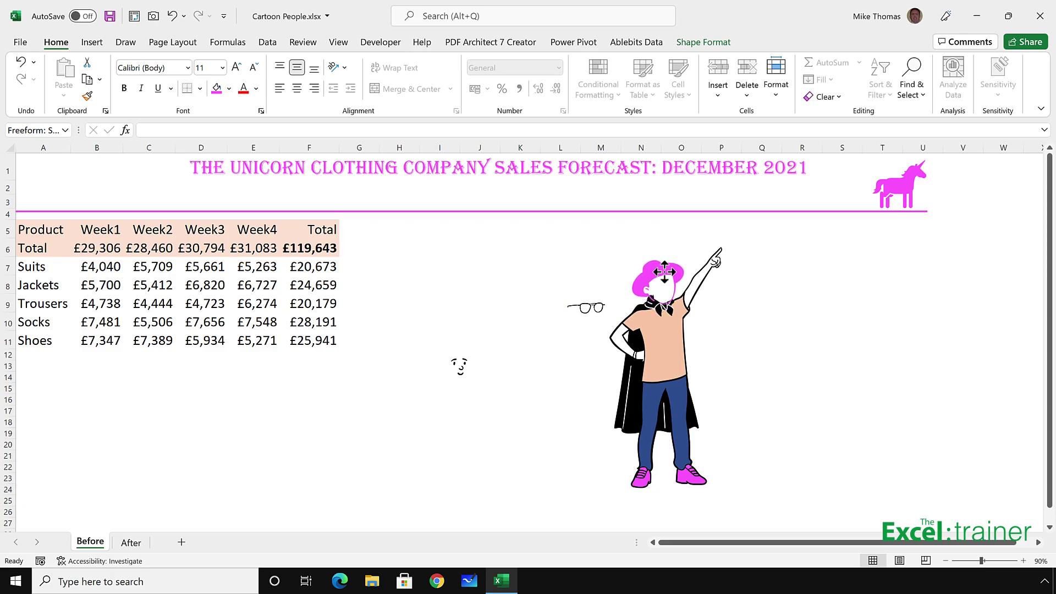
pyautogui.click(760, 323)
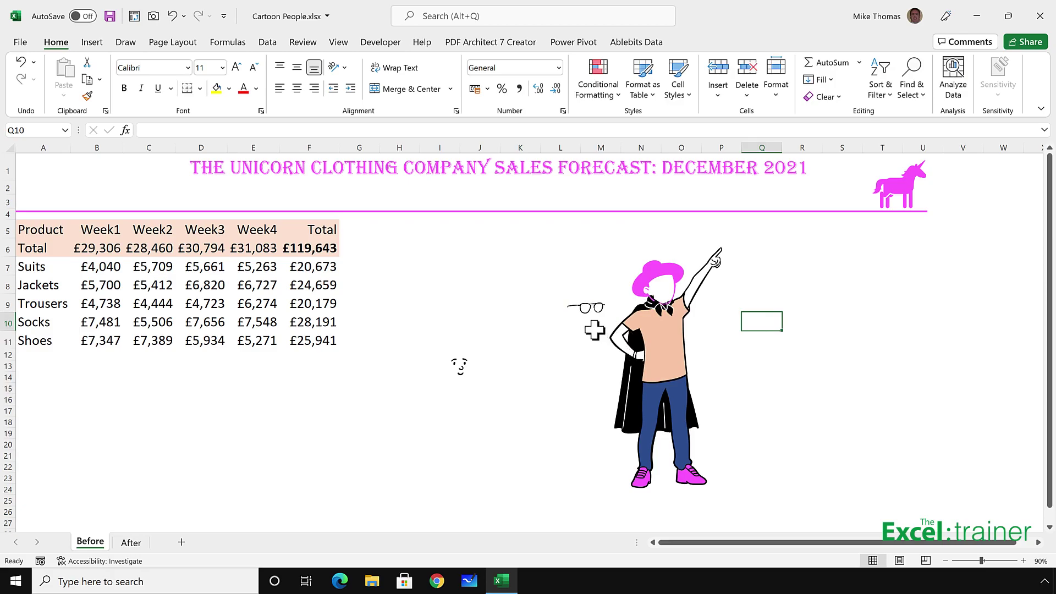
# Place the facial features on the blank head and put the glasses over the eyes.
pyautogui.moveTo(460, 365); pyautogui.dragTo(660, 291)
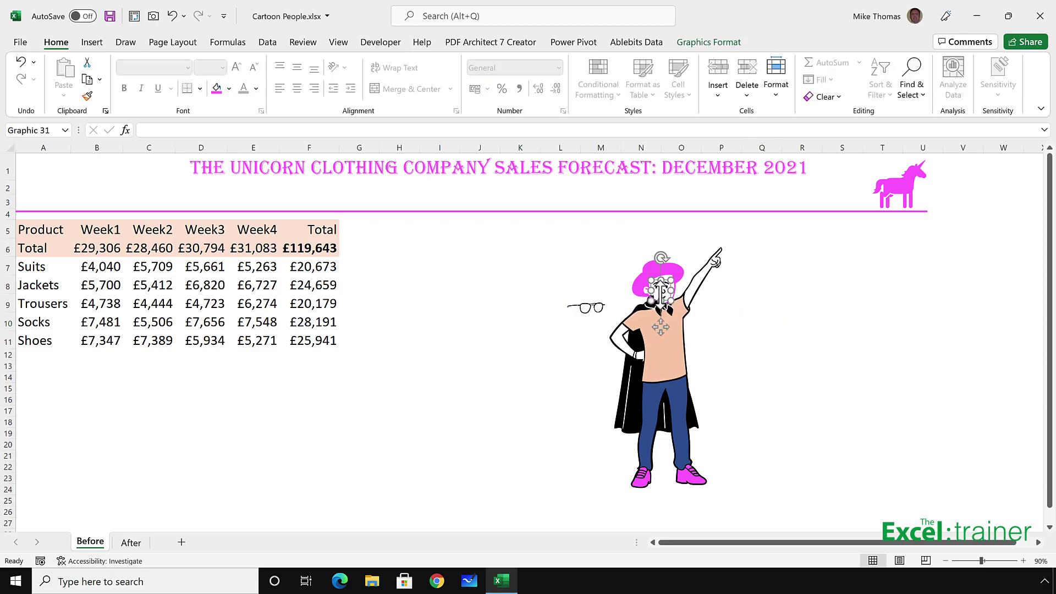
pyautogui.click(585, 308)
pyautogui.moveTo(586, 308); pyautogui.dragTo(656, 286)
pyautogui.click(759, 302)
pyautogui.click(763, 356)
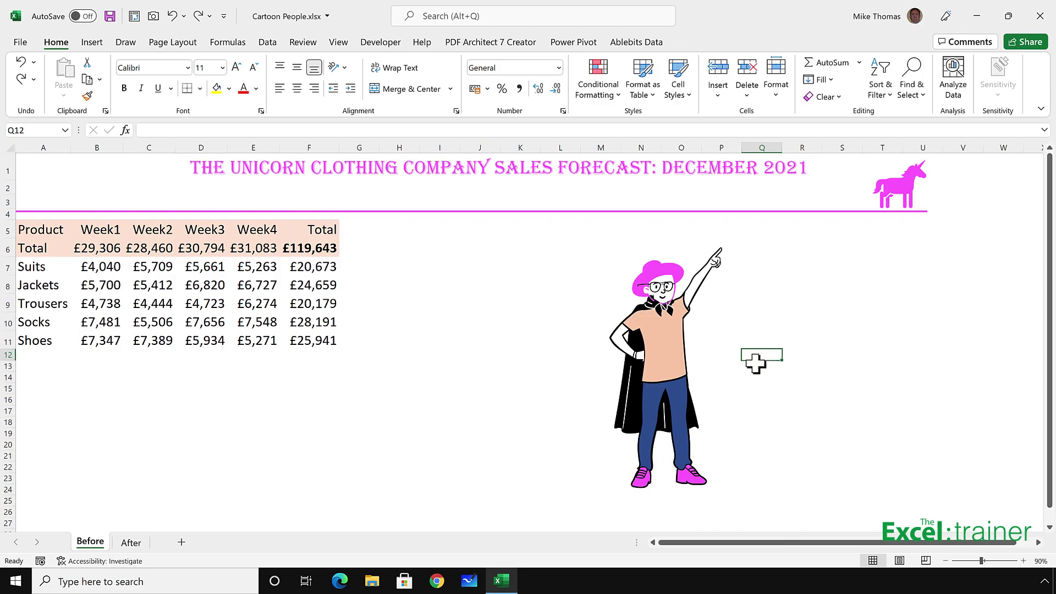
# Select the body, head, face and glasses together and shift the whole person slightly towards the sales table.
pyautogui.click(671, 360)
pyautogui.click(671, 361)
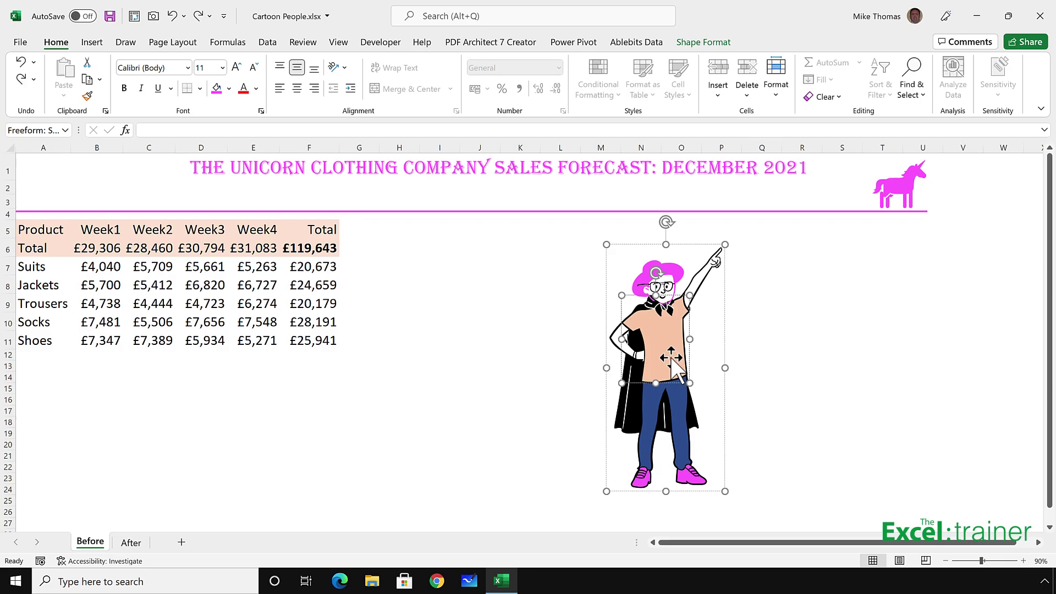
pyautogui.keyDown('ctrl'); pyautogui.click(681, 414); pyautogui.keyUp('ctrl')
pyautogui.keyDown('ctrl'); pyautogui.click(695, 479); pyautogui.keyUp('ctrl')
pyautogui.keyDown('ctrl'); pyautogui.click(640, 476); pyautogui.keyUp('ctrl')
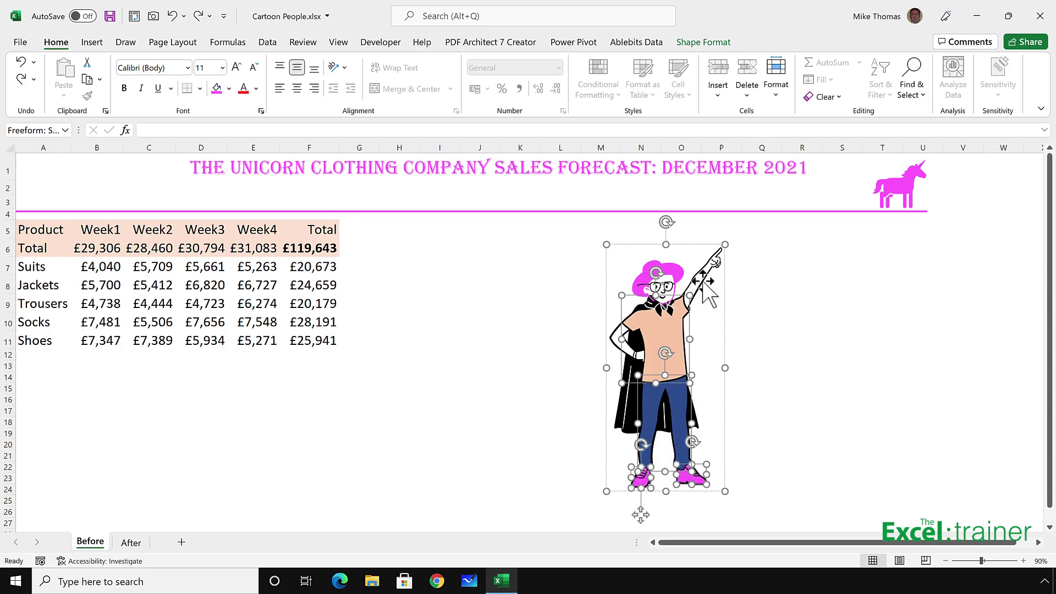
pyautogui.click(665, 277)
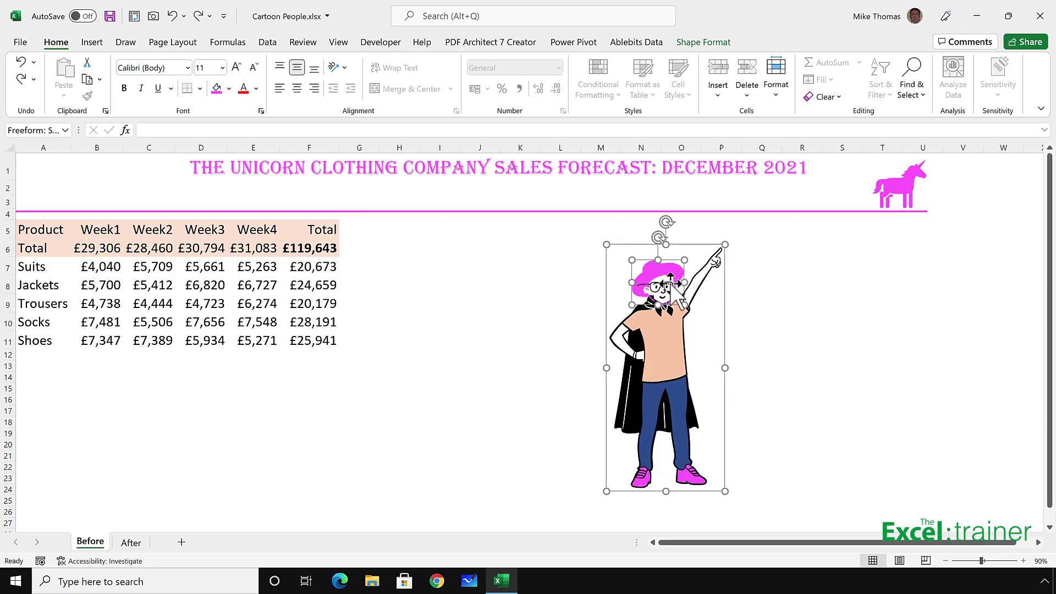
pyautogui.keyDown('ctrl'); pyautogui.click(663, 297); pyautogui.keyUp('ctrl')
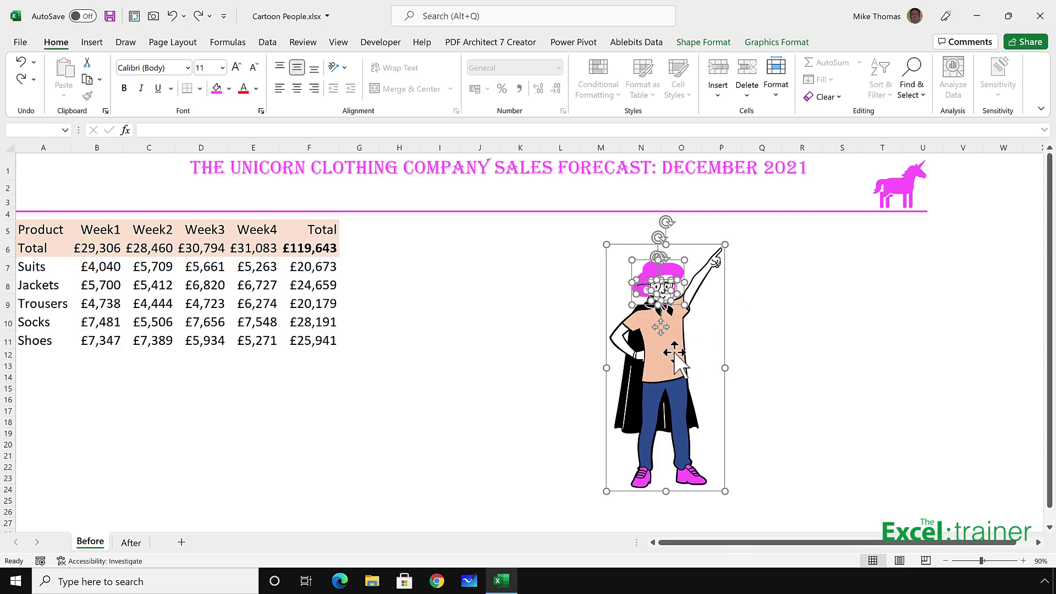
pyautogui.moveTo(670, 353)
pyautogui.mouseDown()
pyautogui.moveTo(683, 353)
pyautogui.moveTo(654, 353)
pyautogui.mouseUp()
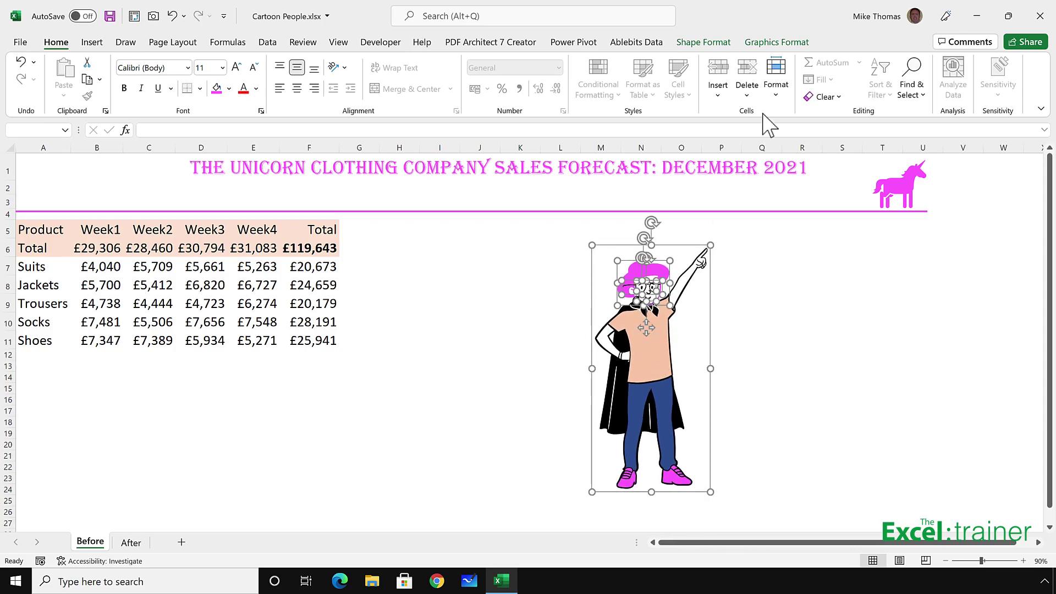
# Group the selected cartoon parts into one object and move it next to the sales table.
pyautogui.click(770, 44)
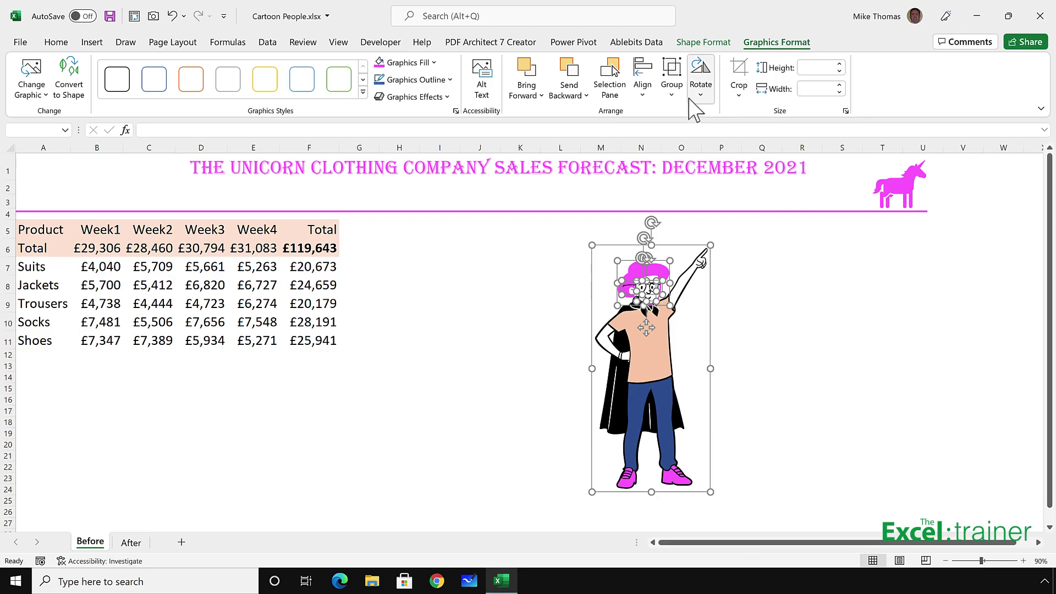
pyautogui.click(673, 92)
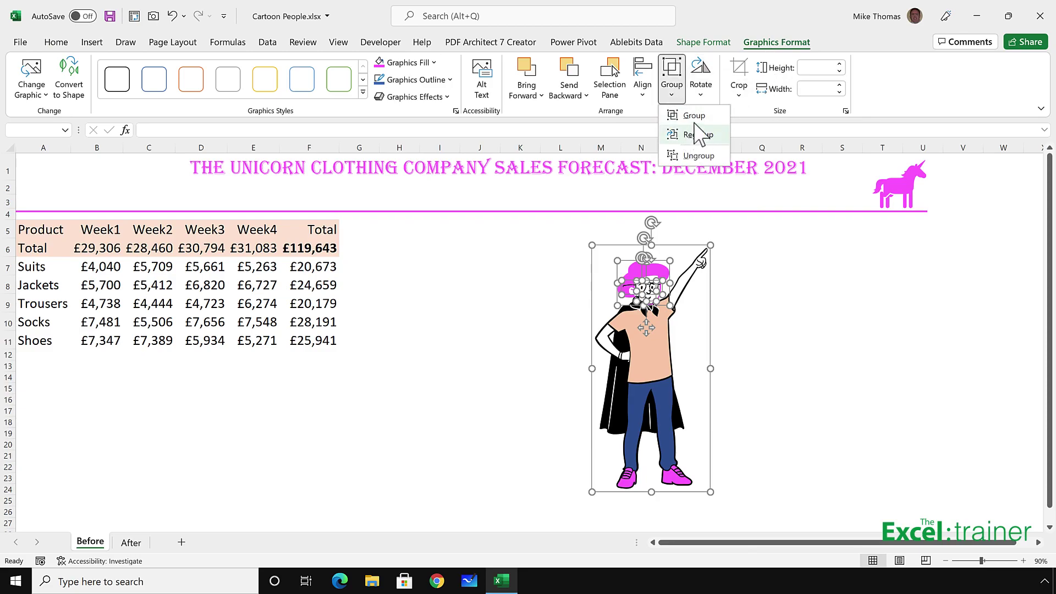
pyautogui.click(695, 116)
pyautogui.moveTo(591, 373)
pyautogui.mouseDown()
pyautogui.moveTo(622, 369)
pyautogui.moveTo(388, 368)
pyautogui.mouseUp()
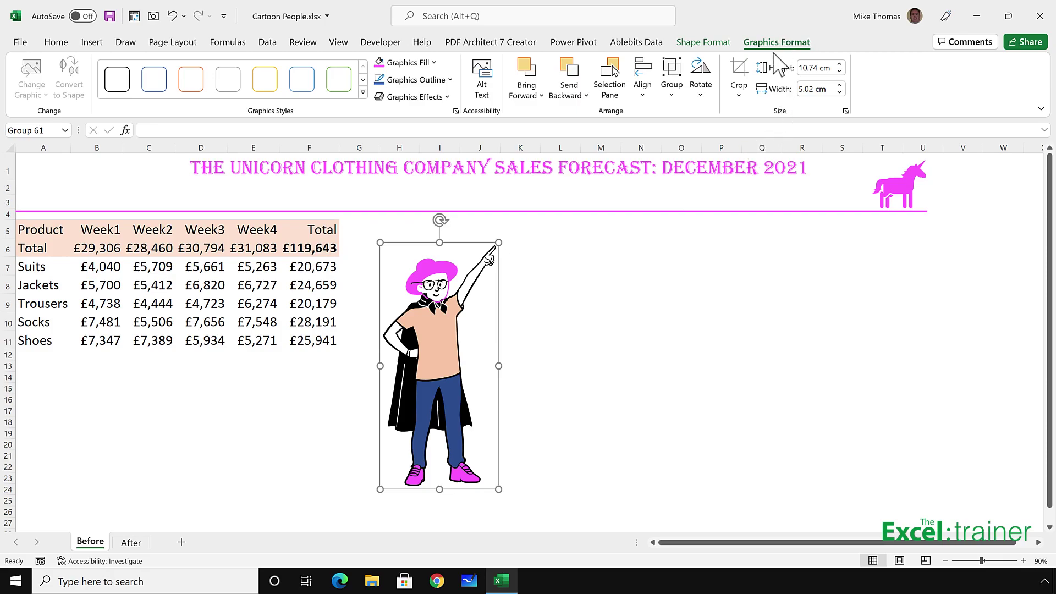
# Flip the grouped person horizontally and move it closer so the finger points at the table's overall total.
pyautogui.click(700, 85)
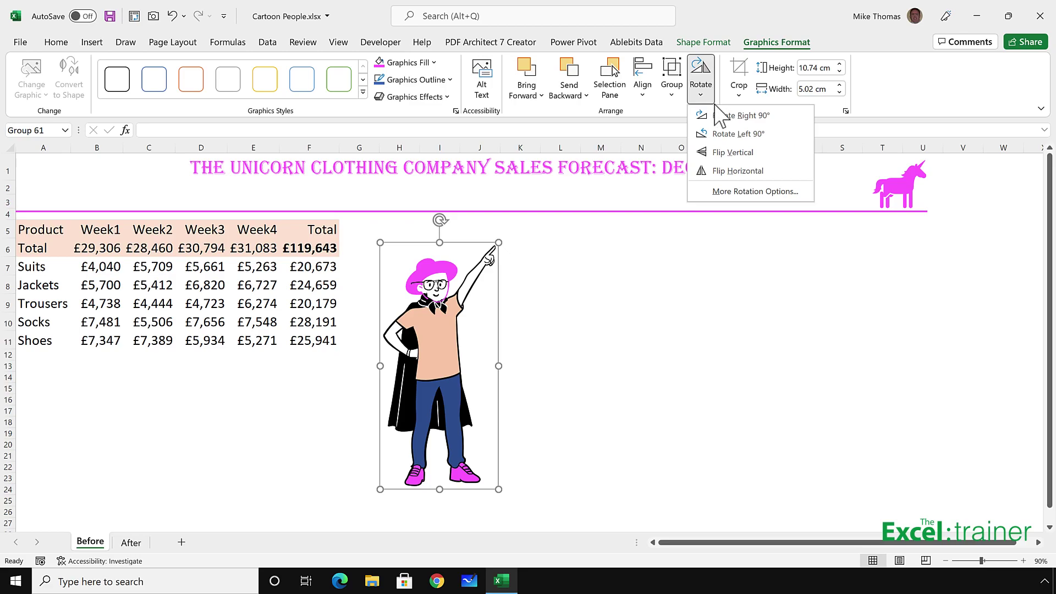
pyautogui.click(729, 171)
pyautogui.moveTo(443, 347); pyautogui.dragTo(404, 348)
pyautogui.click(721, 355)
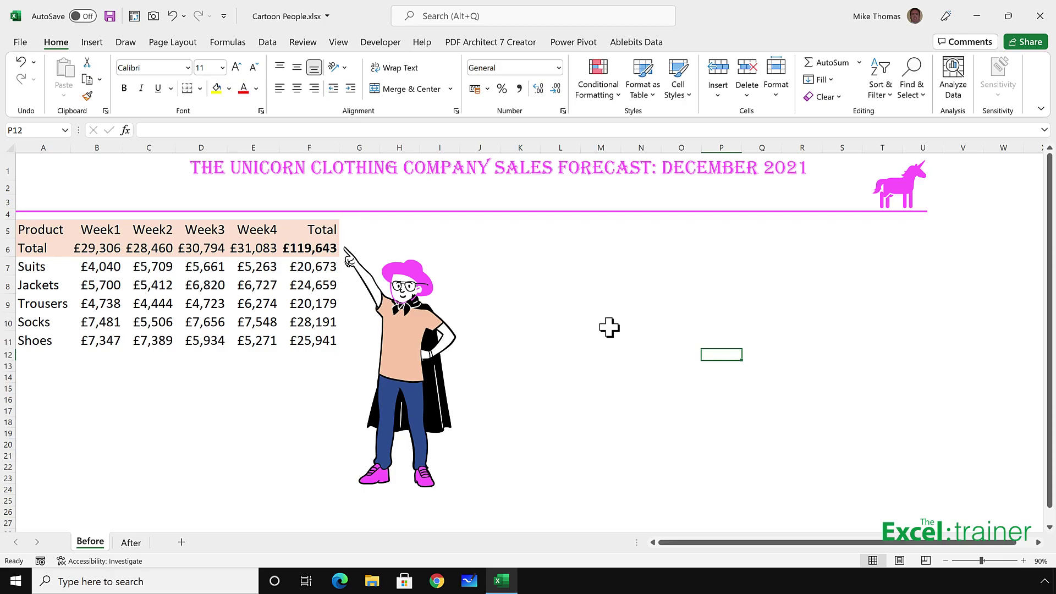
# Open the icon library and show its Cartoon People collection.
pyautogui.click(92, 43)
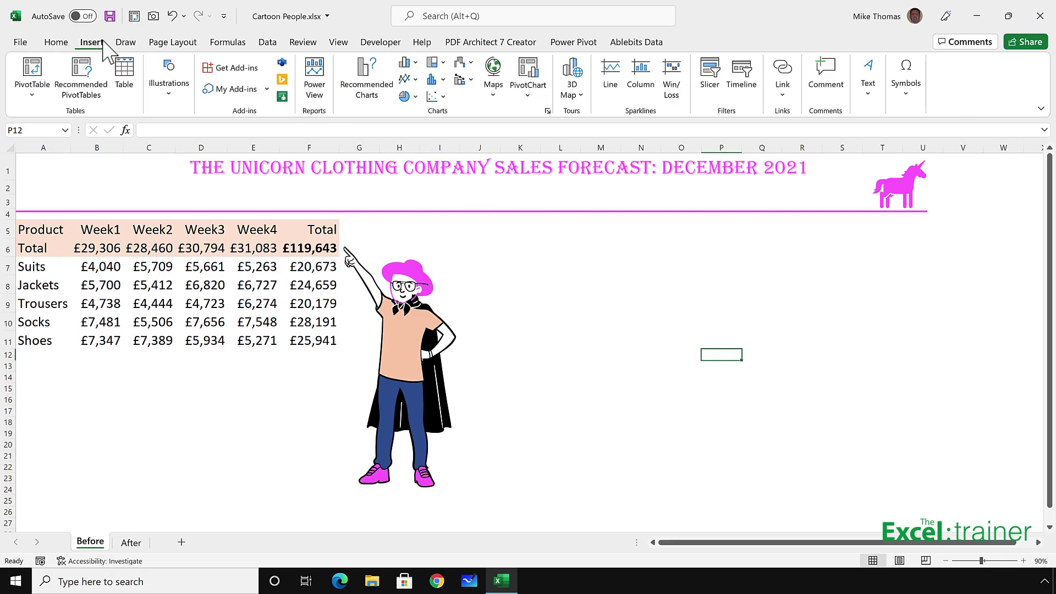
pyautogui.click(181, 110)
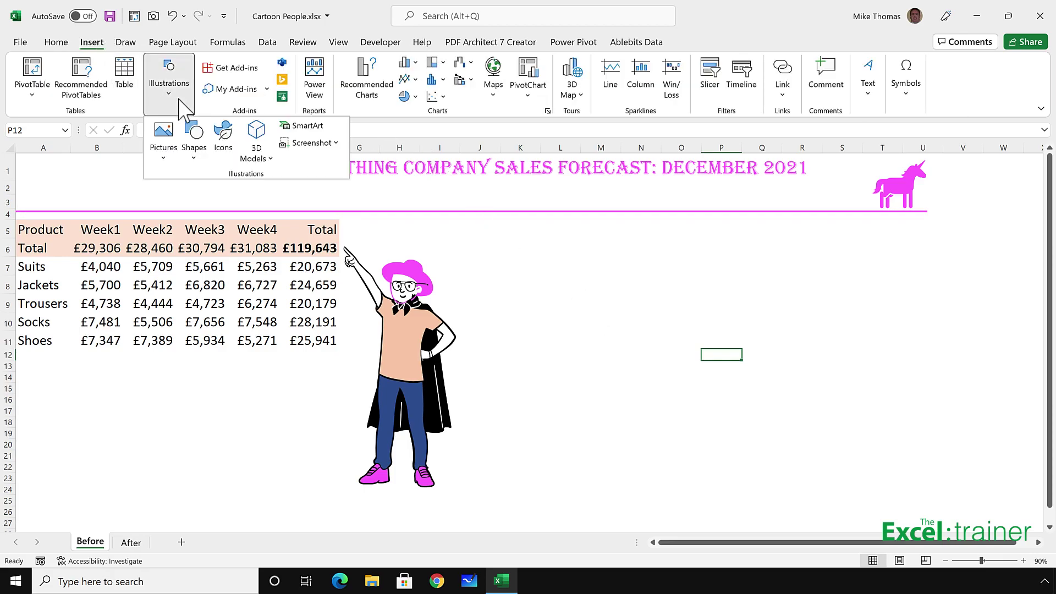
pyautogui.click(230, 144)
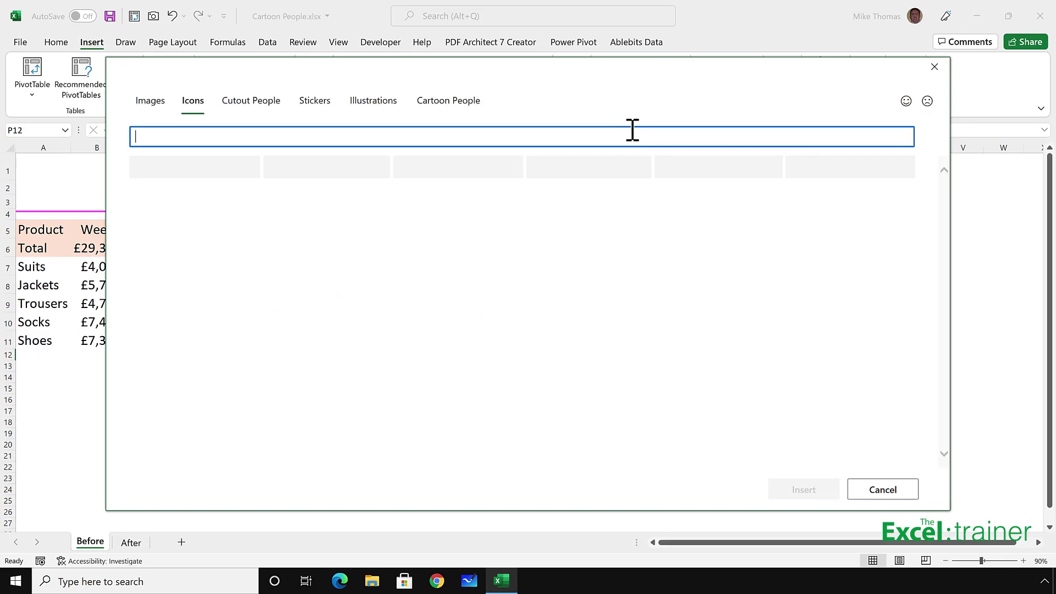
pyautogui.click(448, 101)
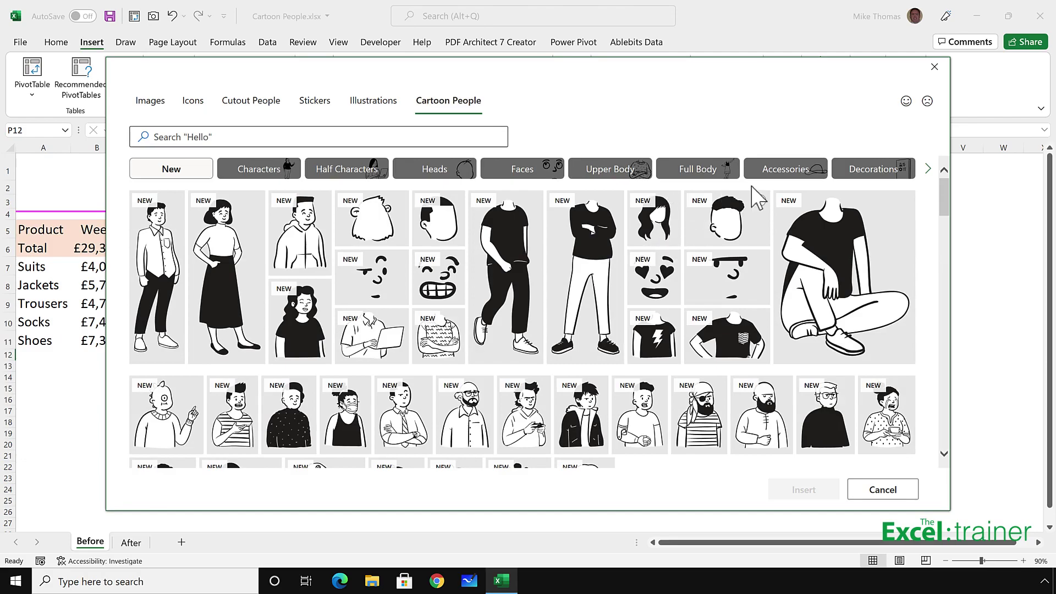
# Browse the Decorations and Scenes categories of the Cartoon People collection, looking through the available scene illustrations.
pyautogui.click(894, 172)
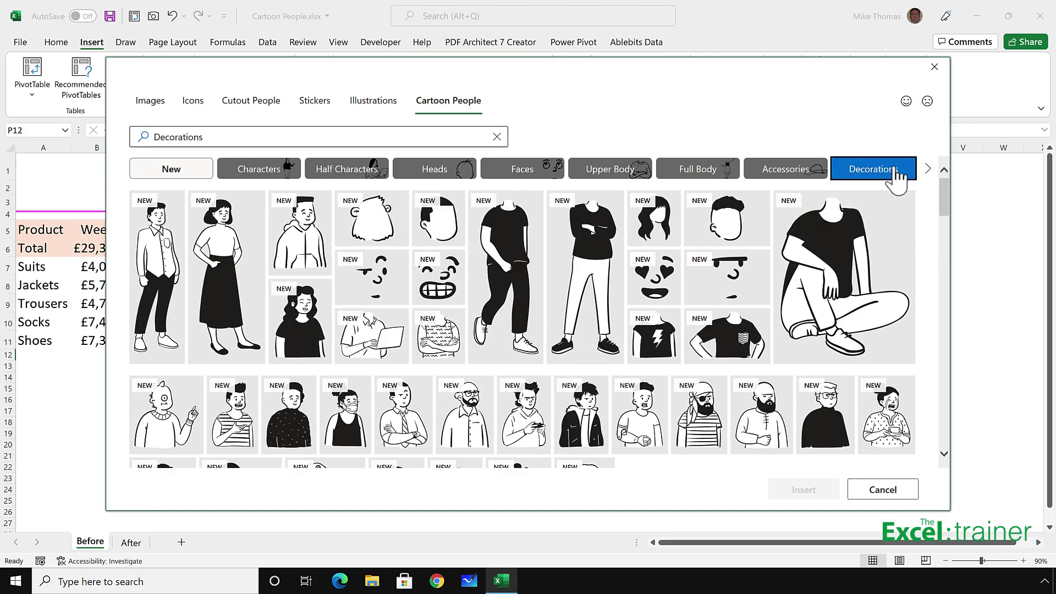
pyautogui.click(927, 169)
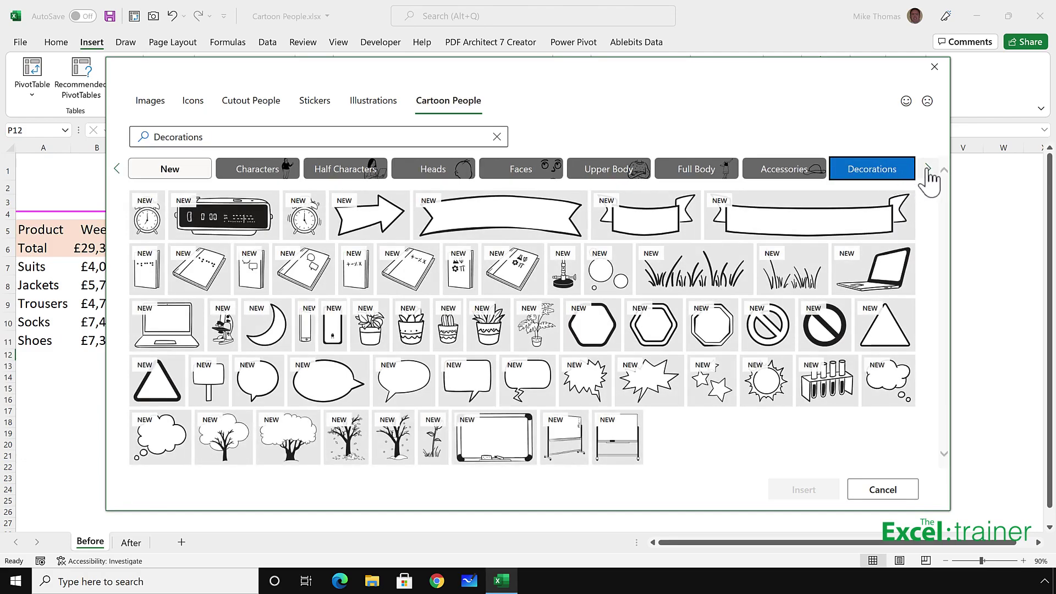
pyautogui.click(707, 173)
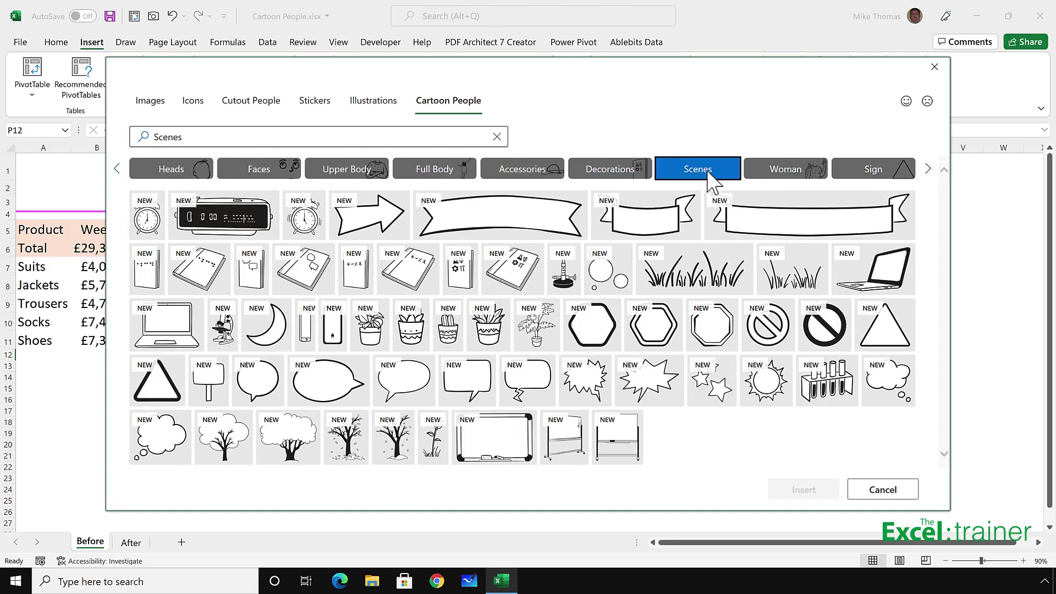
pyautogui.scroll(-5, 867, 203)
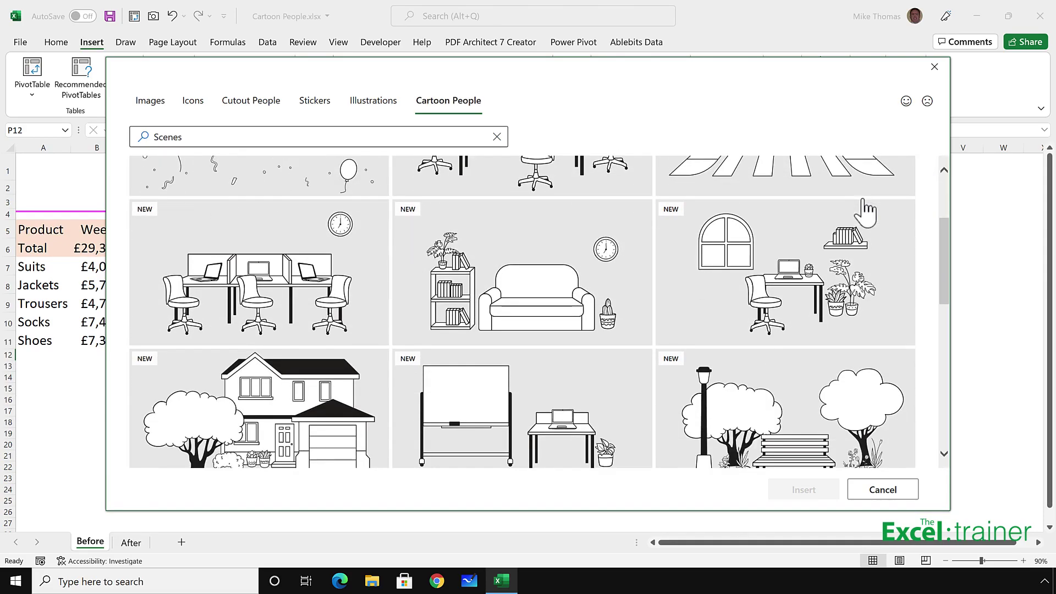
pyautogui.scroll(-2, 868, 212)
pyautogui.scroll(10, 868, 211)
# Look through the Sign and Device categories of Cartoon People and open the Gesturing category.
pyautogui.click(876, 171)
pyautogui.click(928, 169)
pyautogui.click(928, 169)
pyautogui.click(928, 169)
pyautogui.click(928, 168)
pyautogui.click(809, 171)
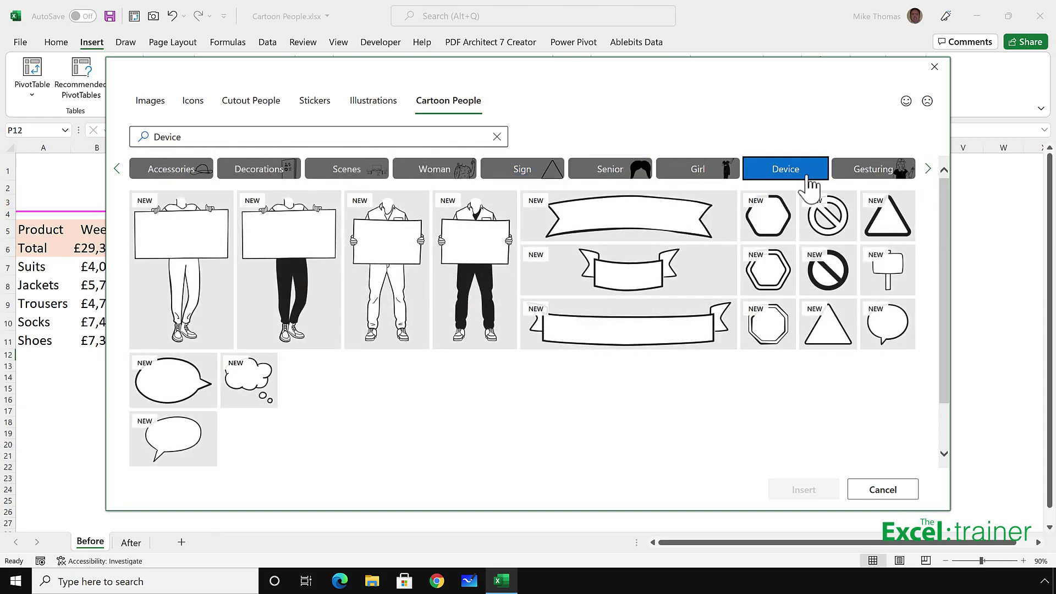
pyautogui.scroll(-2, 822, 264)
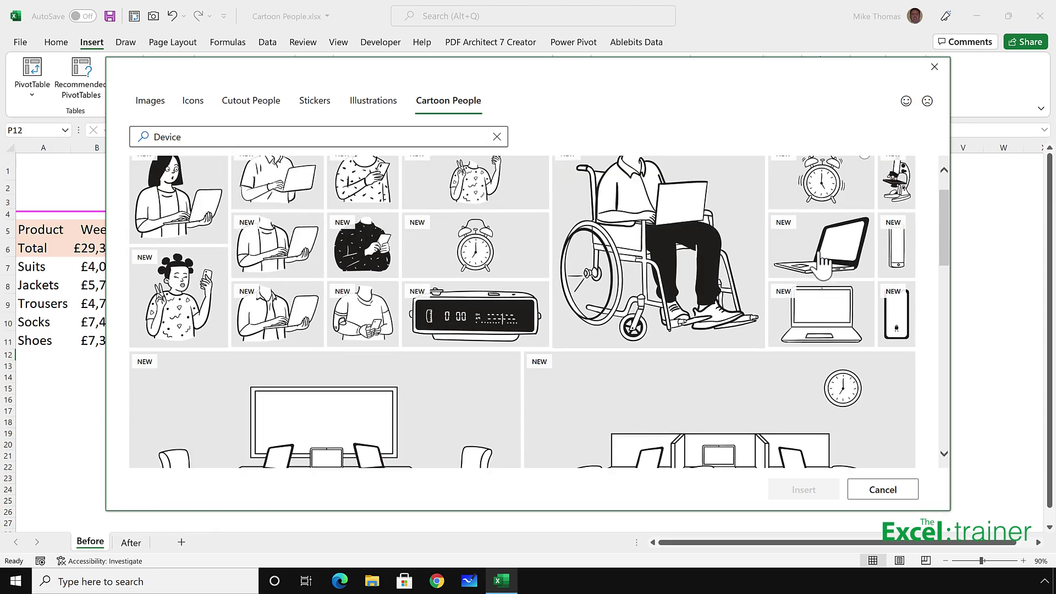
pyautogui.scroll(2, 855, 228)
pyautogui.click(881, 181)
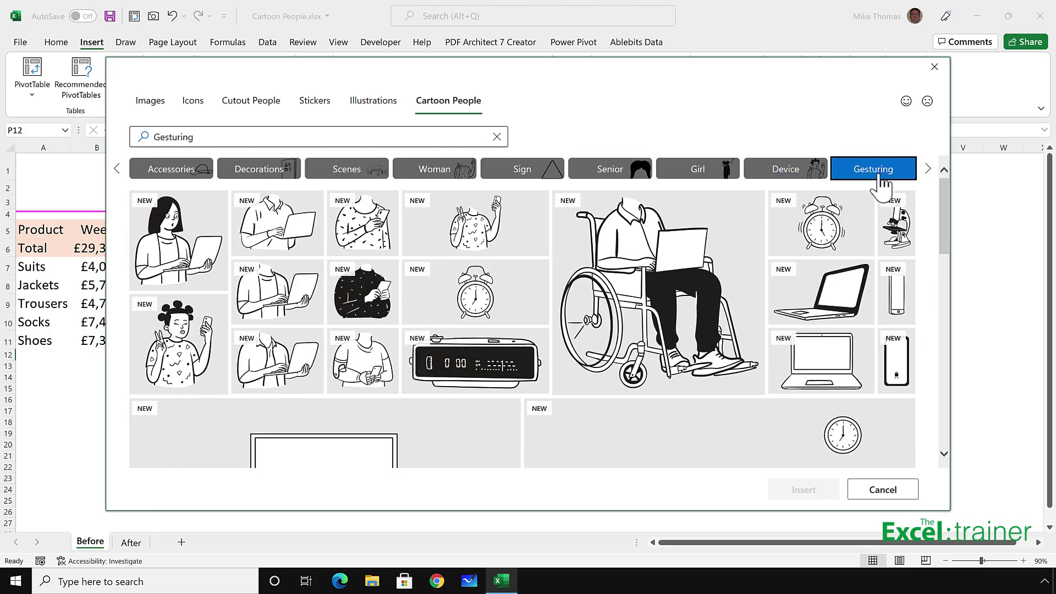